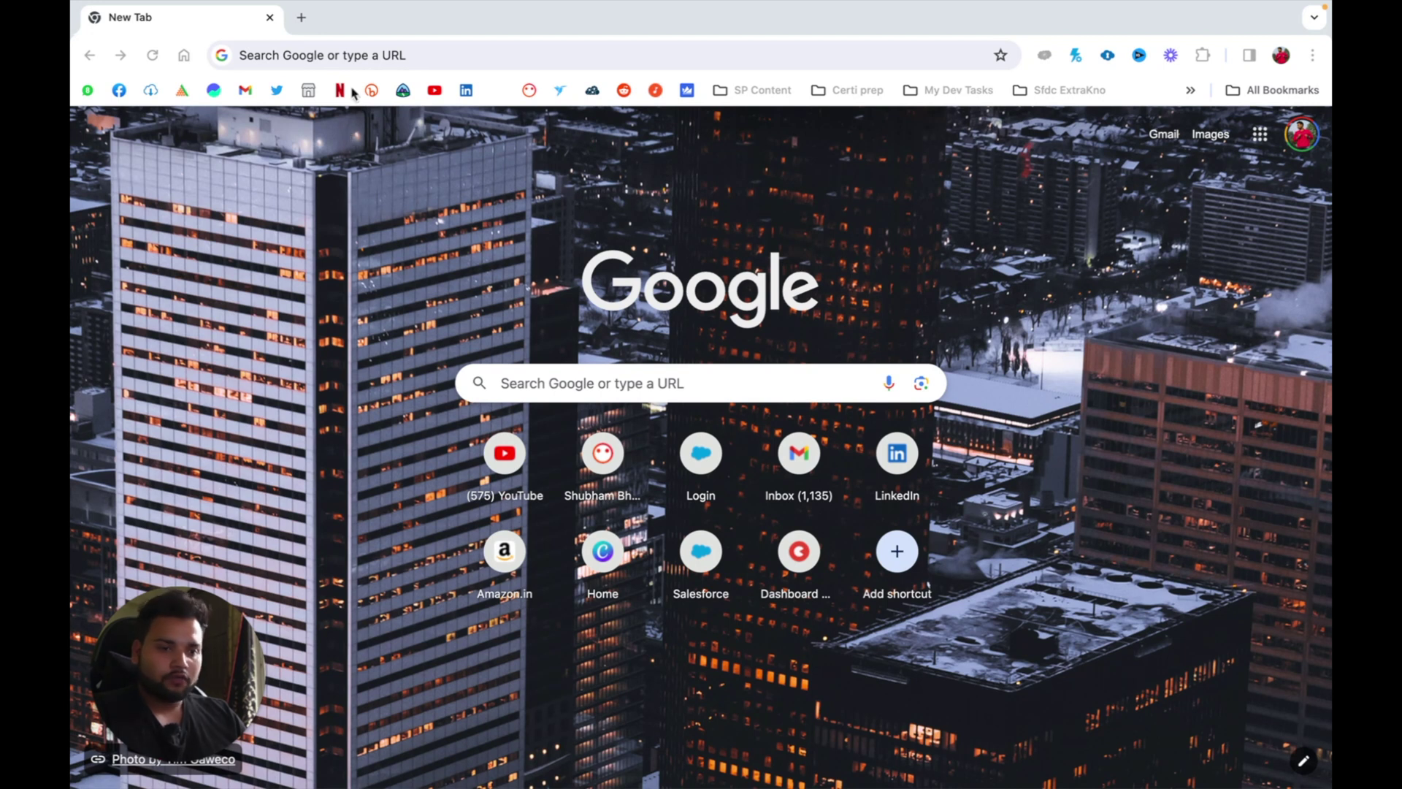
Step: Search Google for 'jotform' and open the Jotform website from the results
left_click(347, 56)
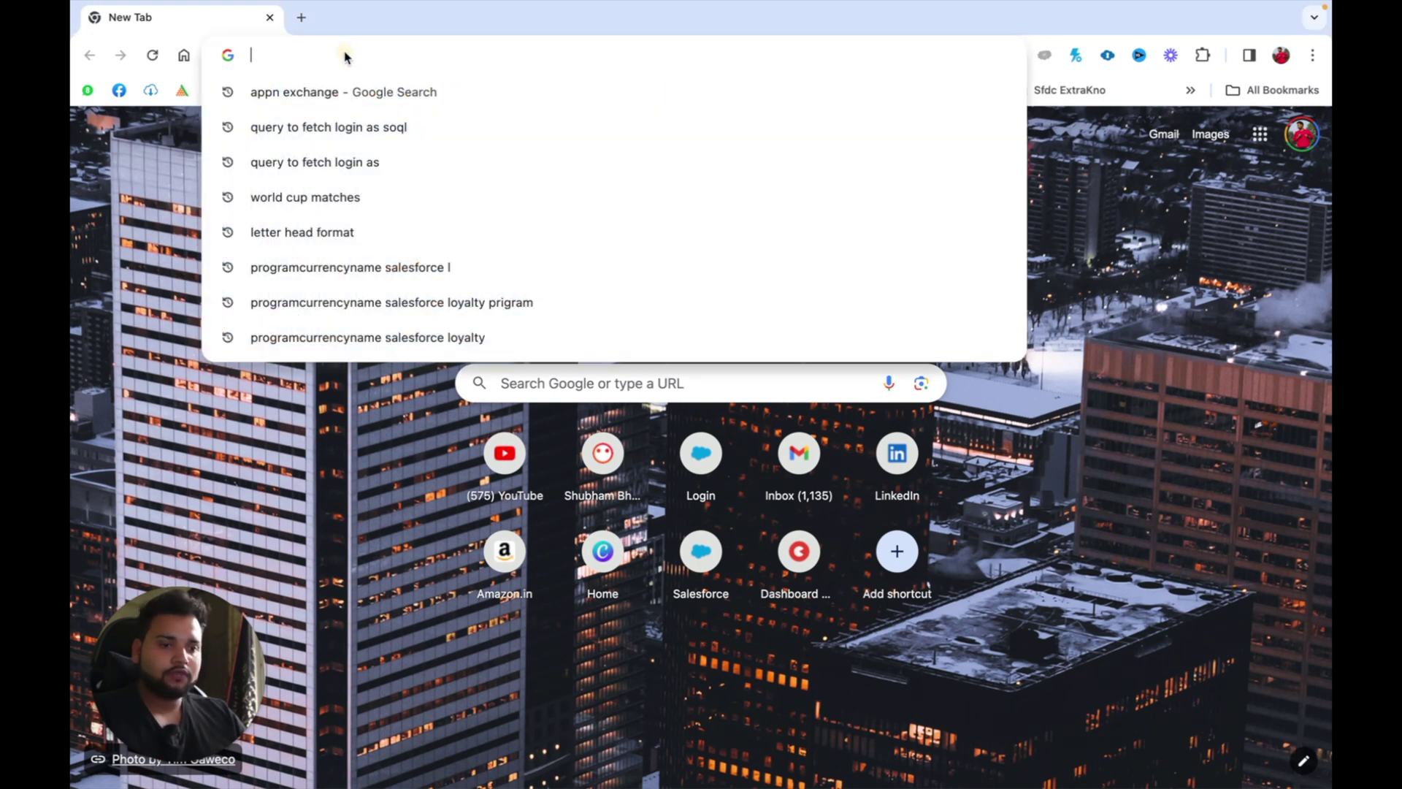
type("jotform")
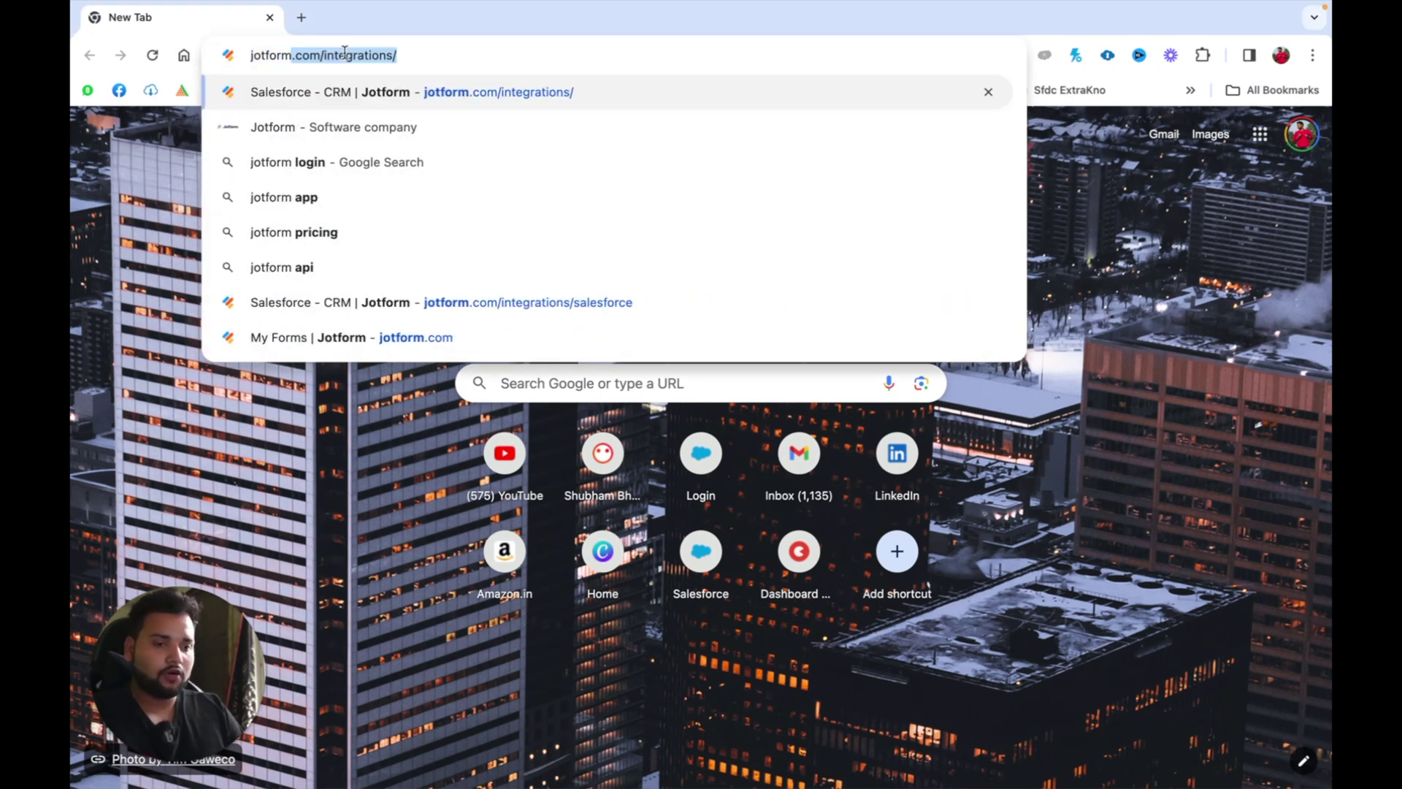
key("BackSpace")
key("Return")
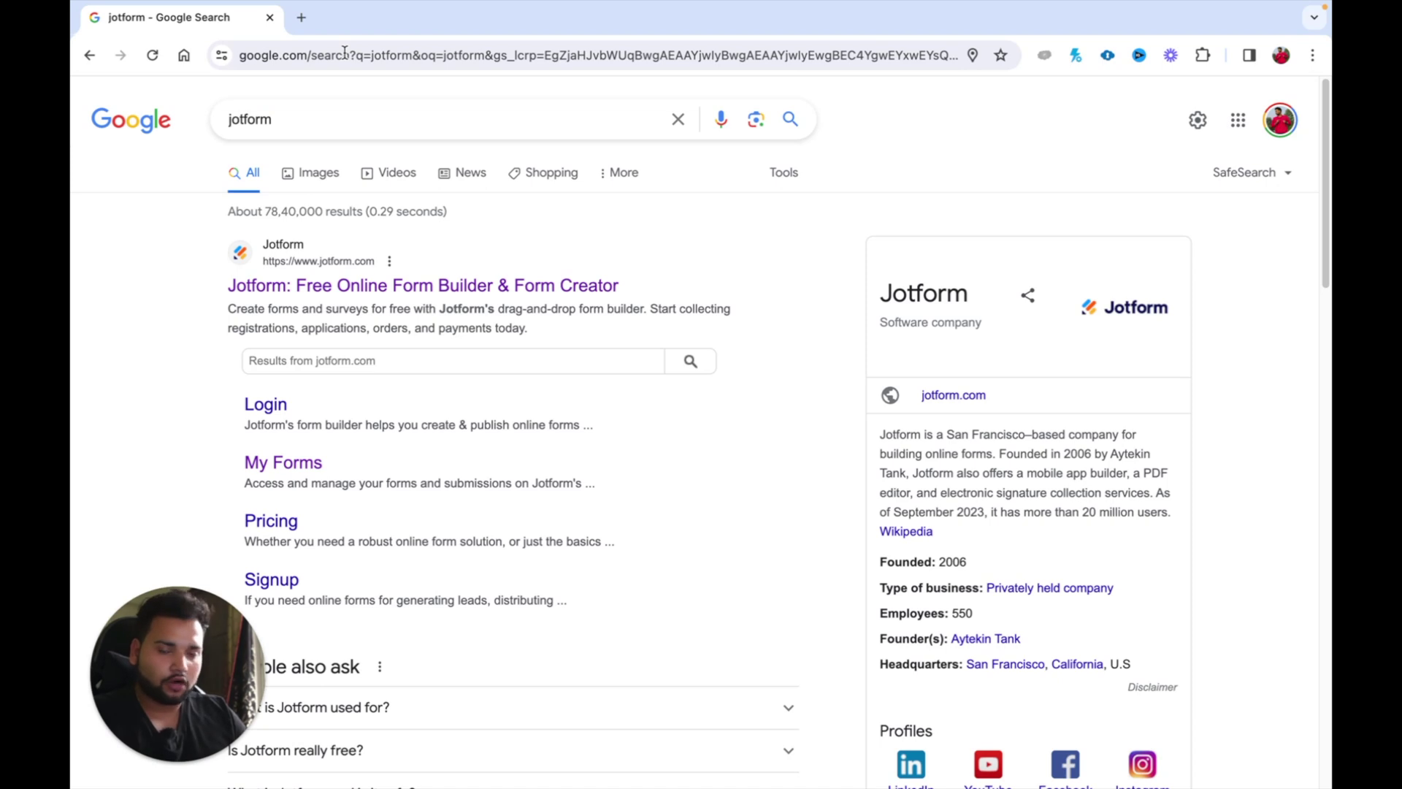
left_click(316, 288)
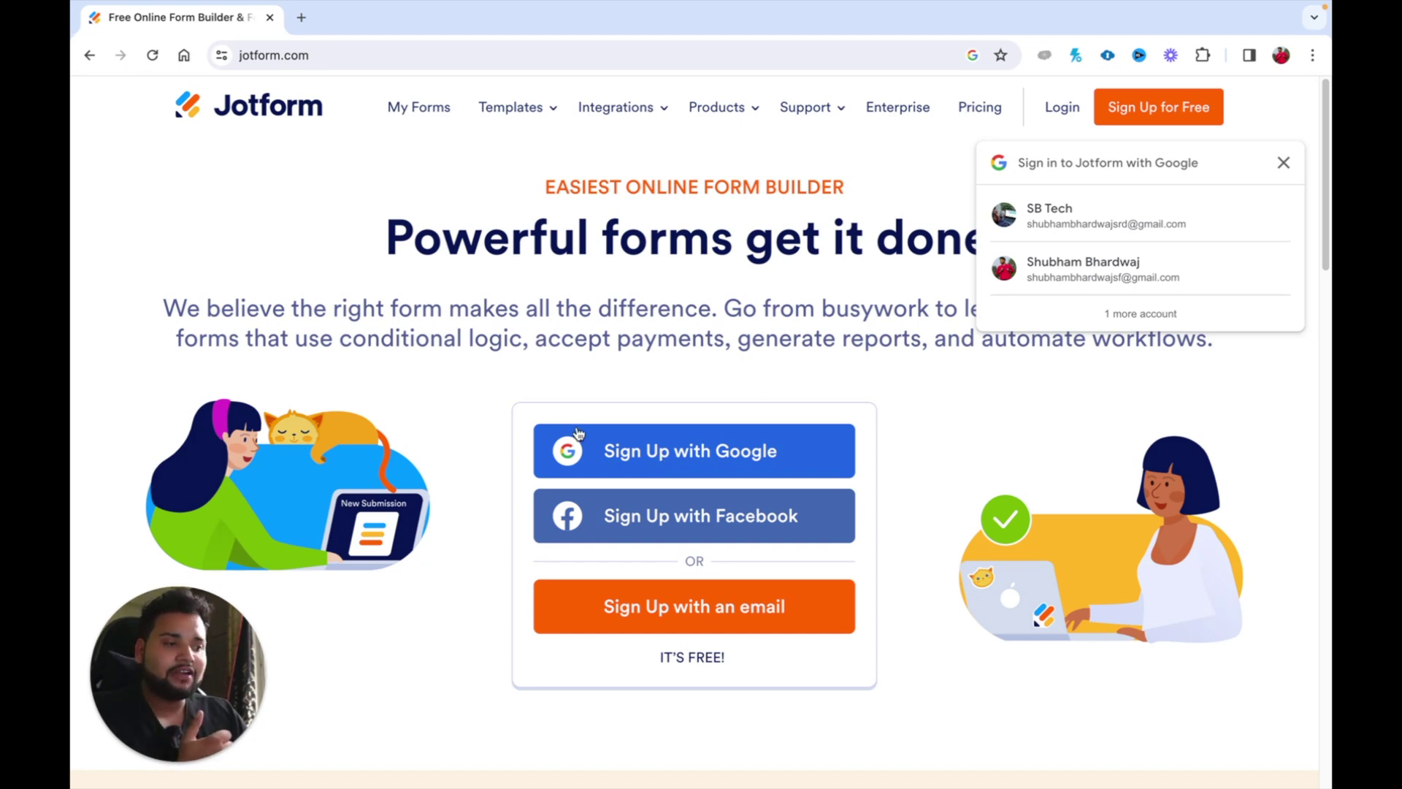
Step: Log in to Jotform with Google, picking the account in the Google chooser
left_click(1060, 108)
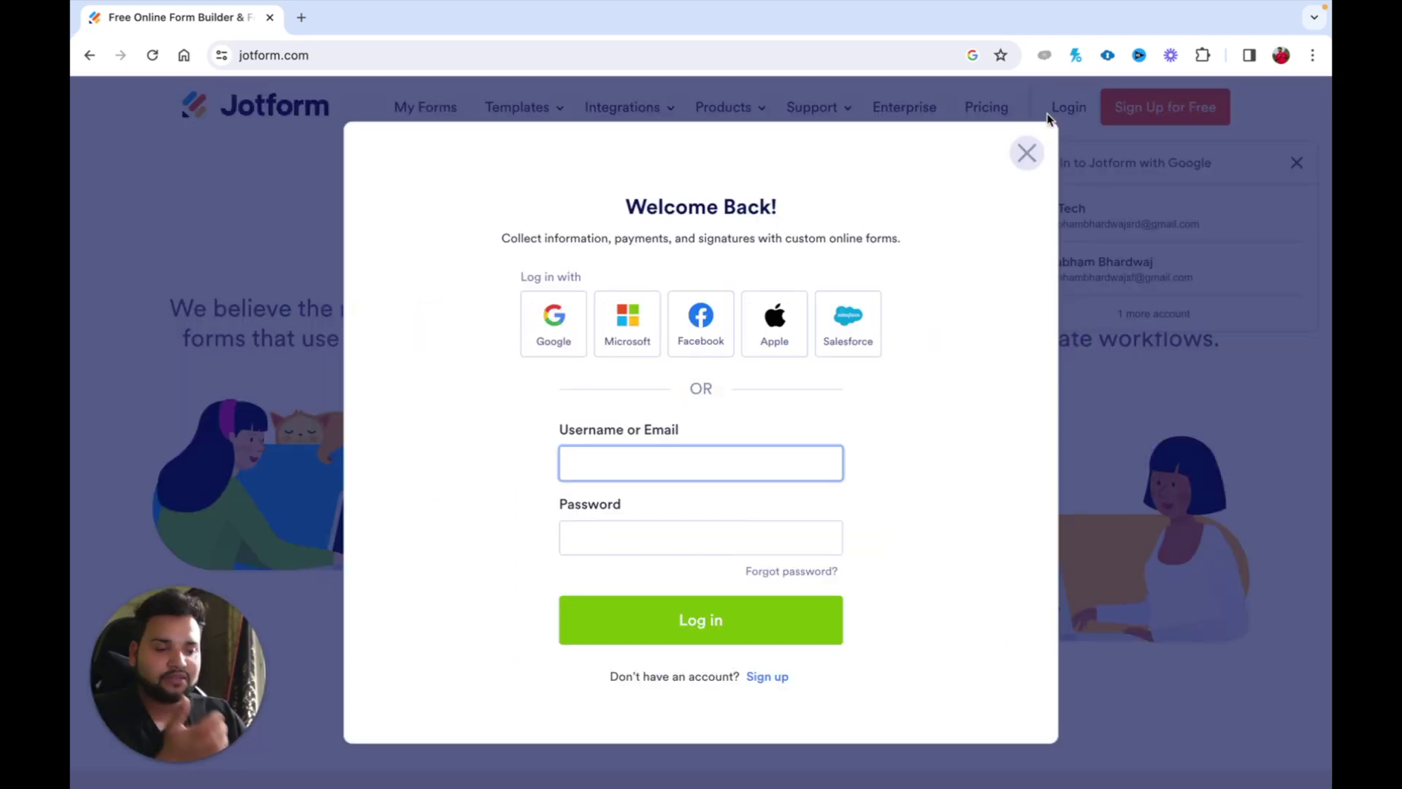
left_click(564, 338)
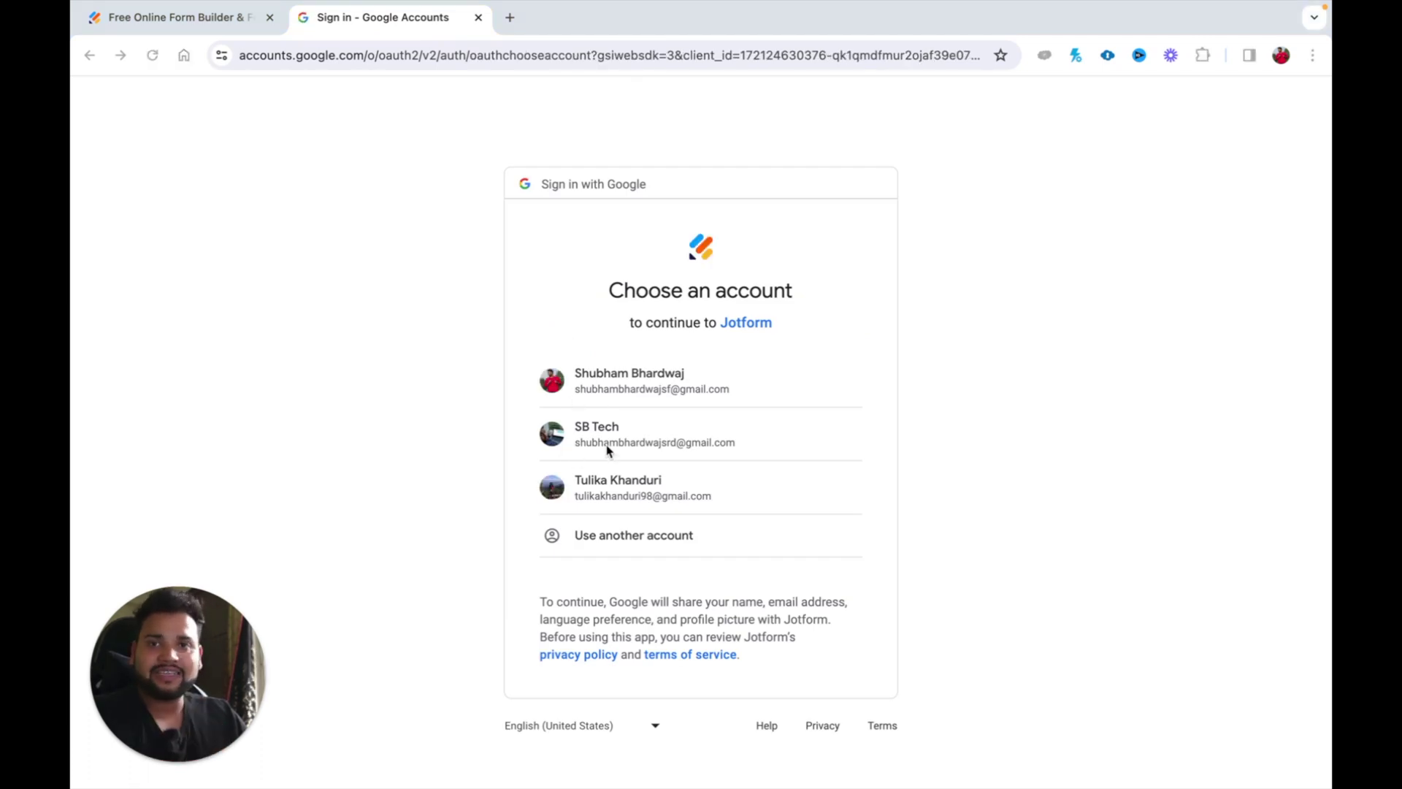
left_click(613, 443)
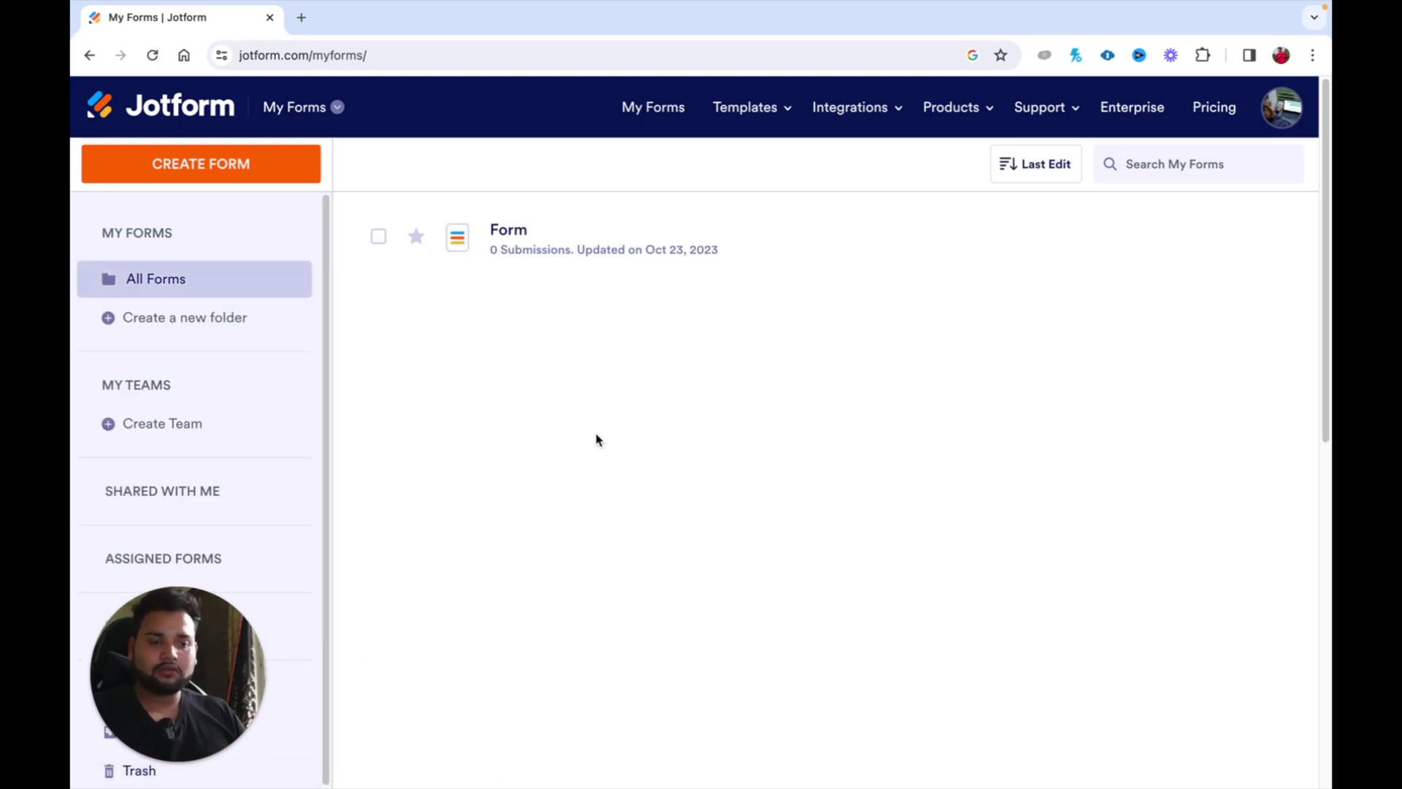
Step: Expand the full Starter plan usage limits from the account menu, then visit Pricing
left_click_drag(190, 694, 1188, 713)
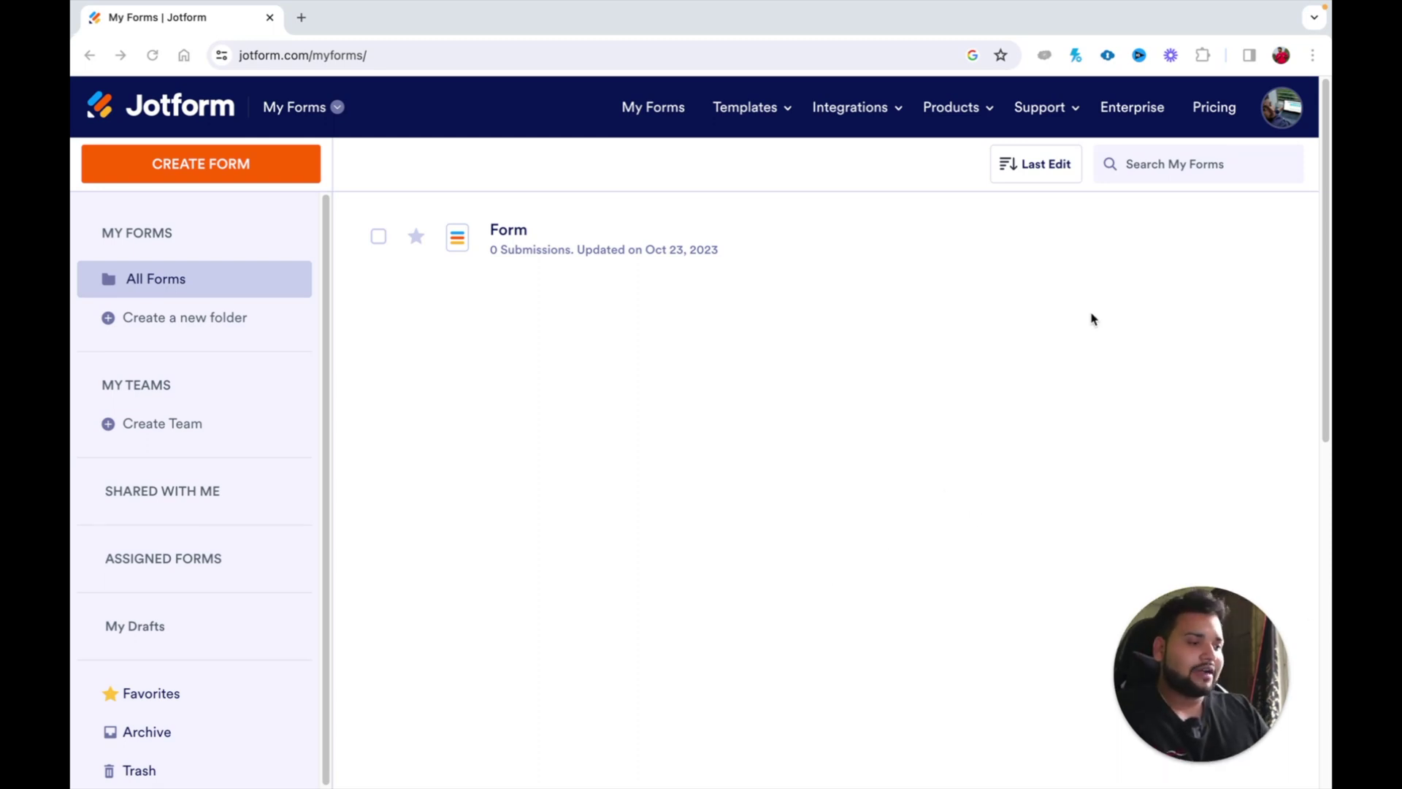
left_click(1282, 121)
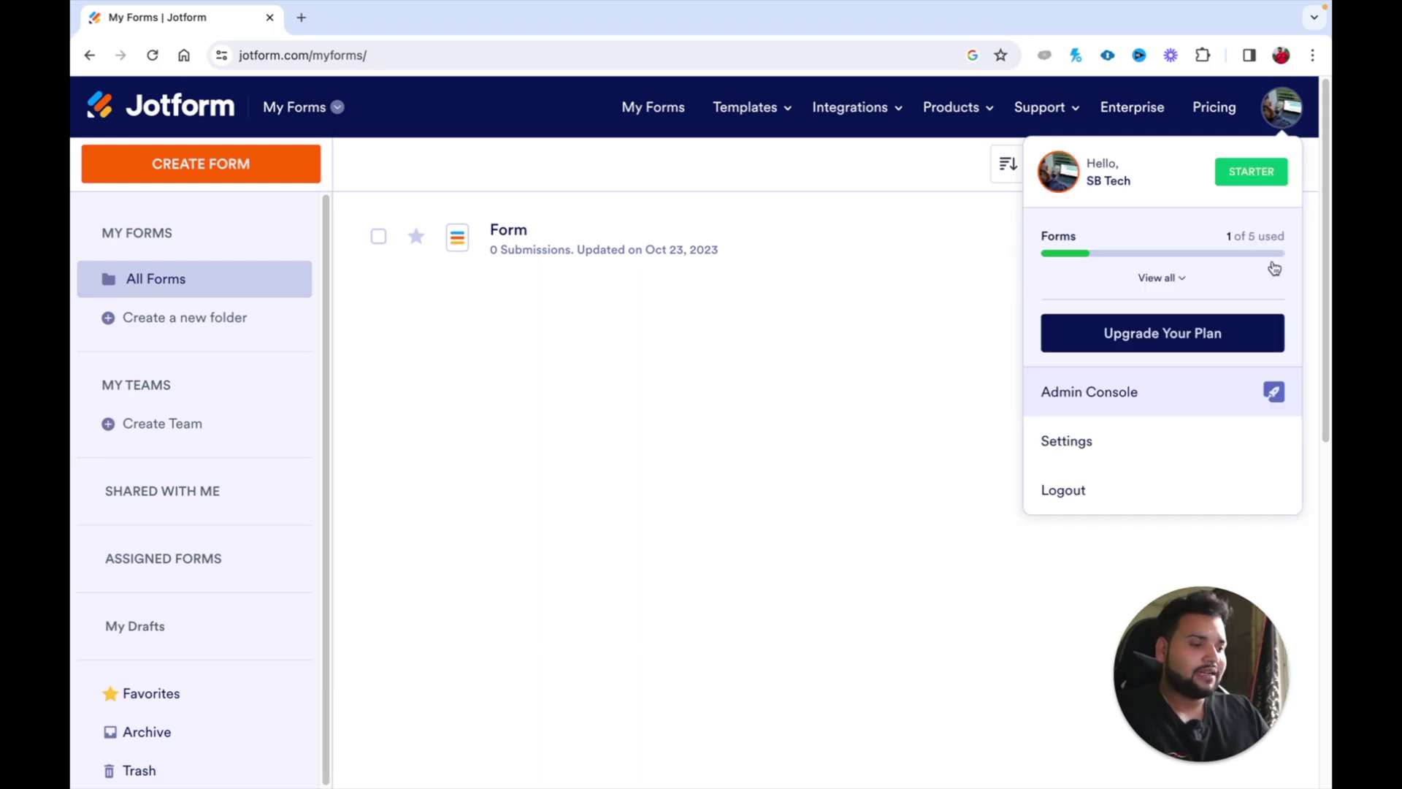
left_click(1171, 280)
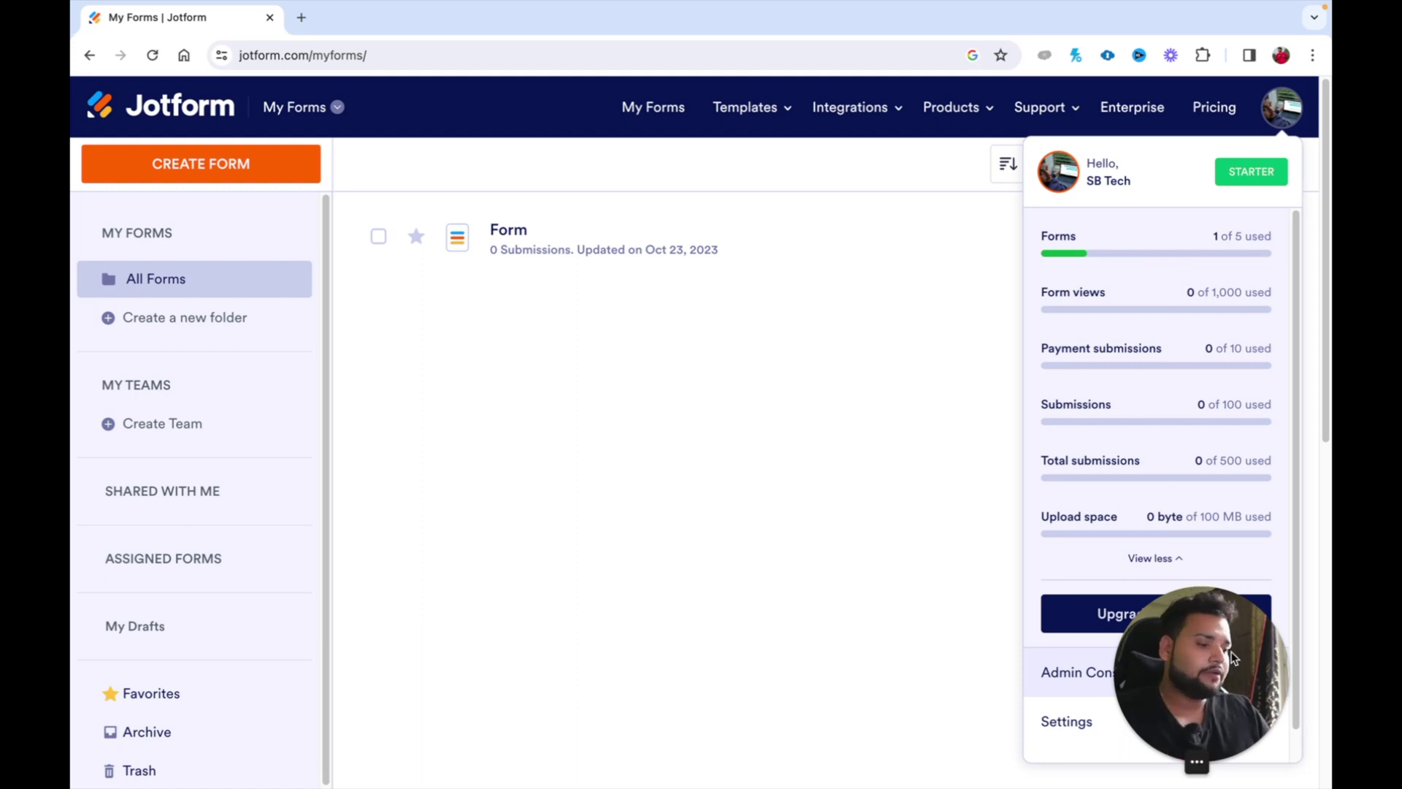
left_click_drag(1231, 652, 658, 694)
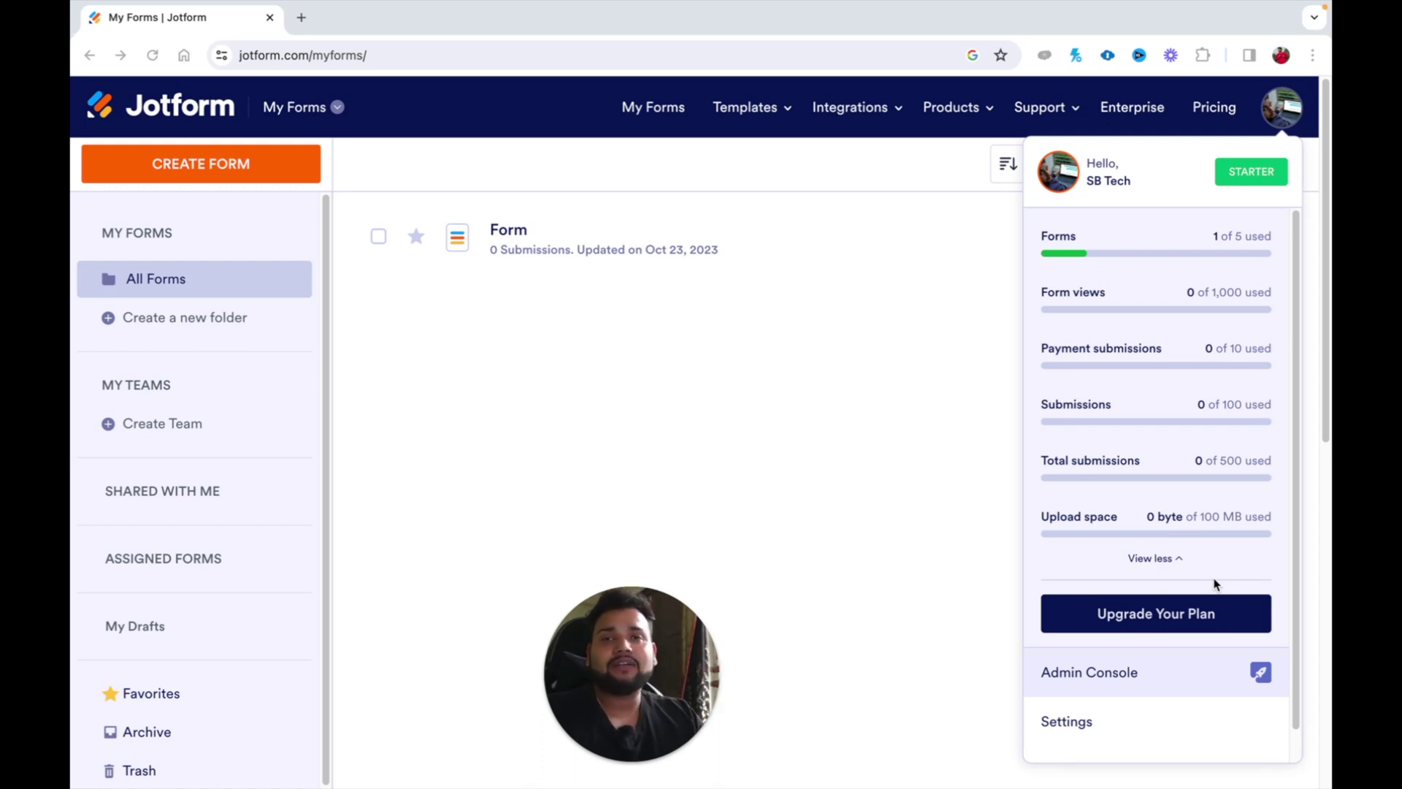
left_click(1212, 108)
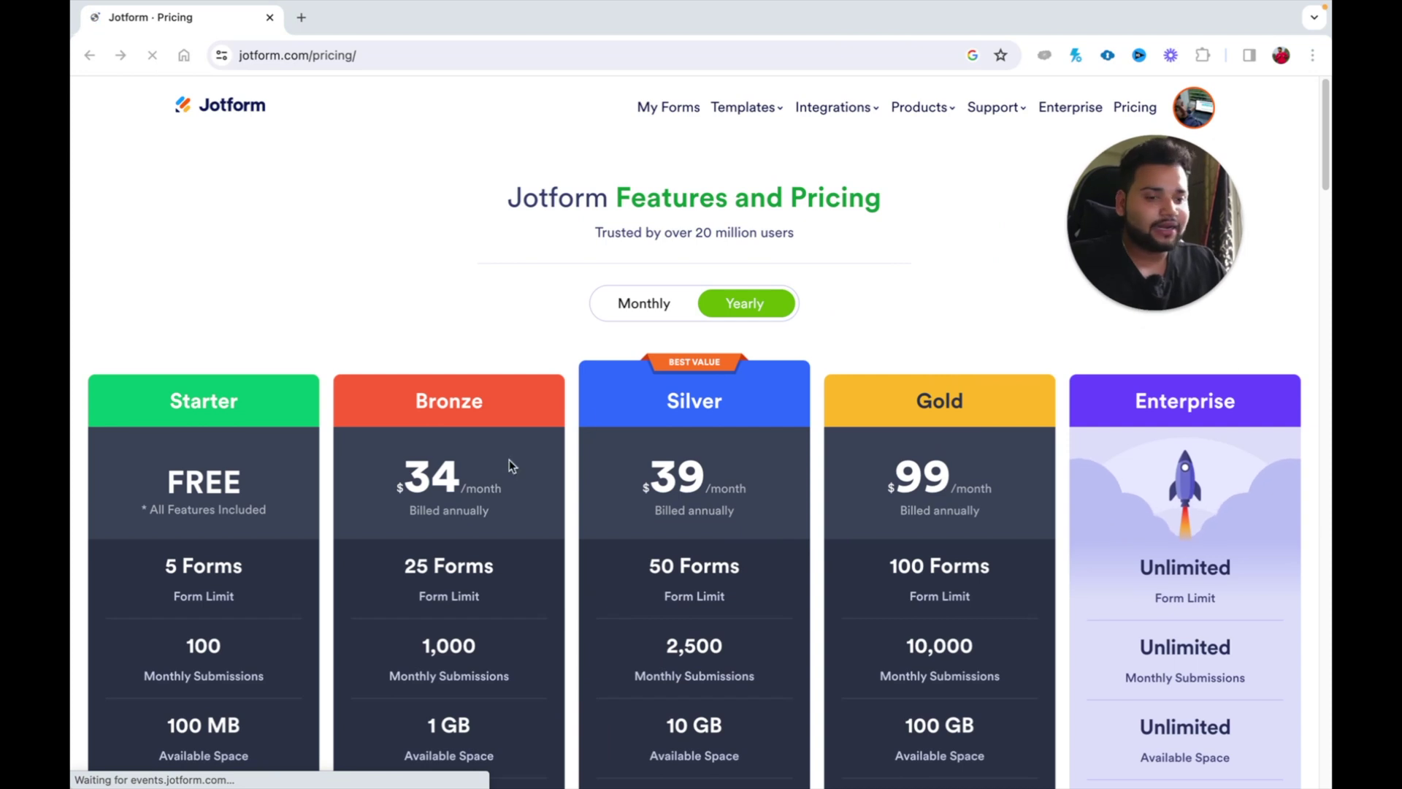
Step: Scroll through the Starter, Bronze, Silver, Gold and Enterprise plan table, then start a new tab
scroll(243, 462, "down", 2)
scroll(243, 457, "down", 3)
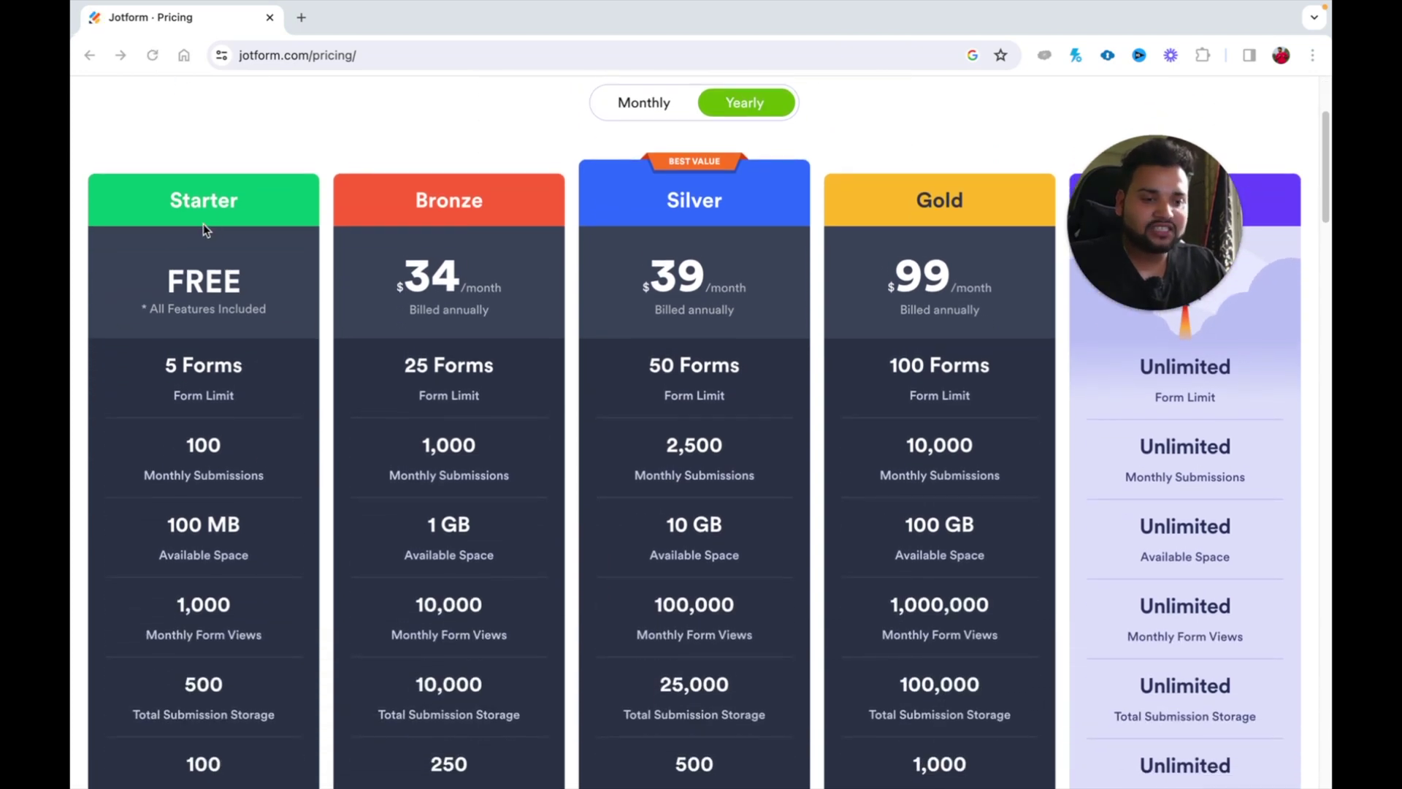
scroll(218, 233, "up", 2)
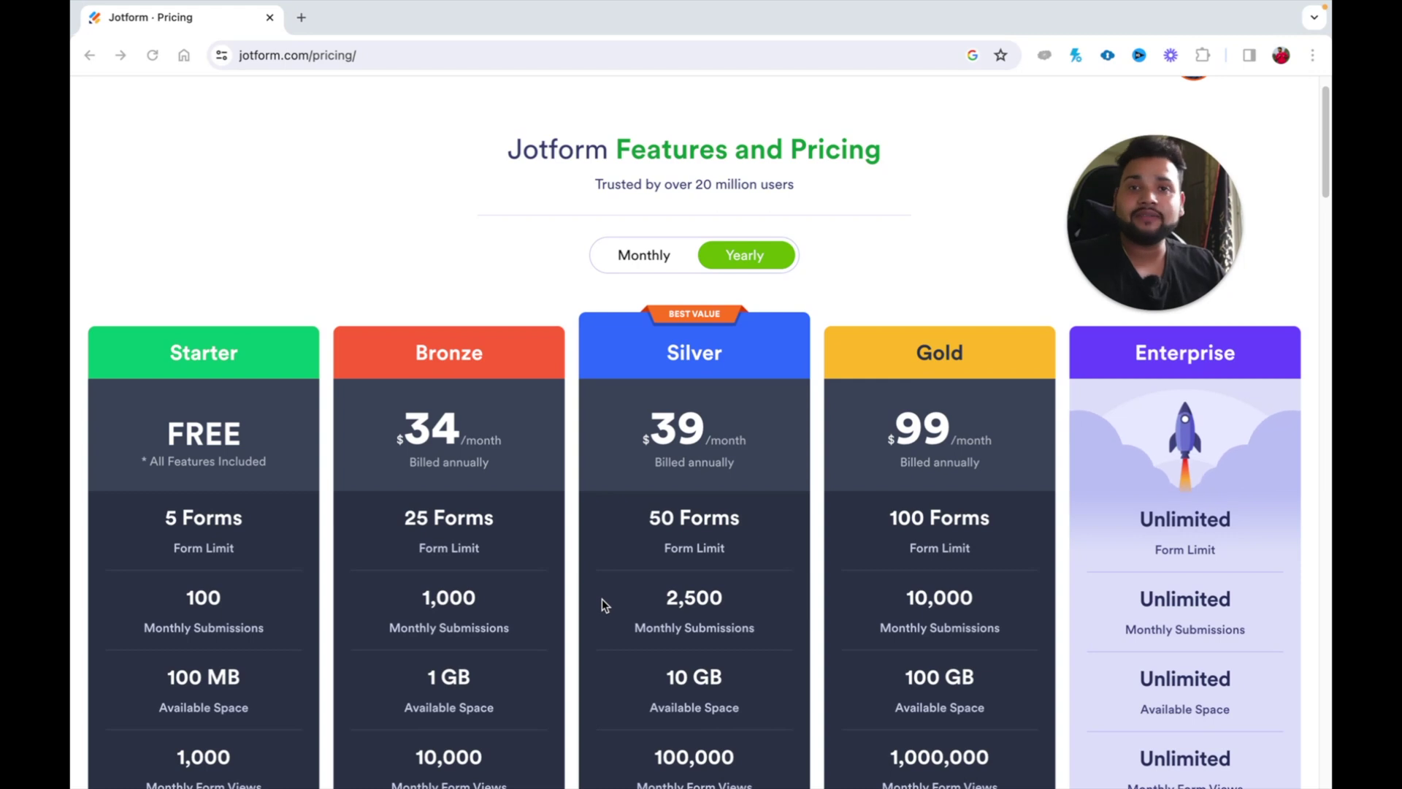
scroll(601, 603, "down", 4)
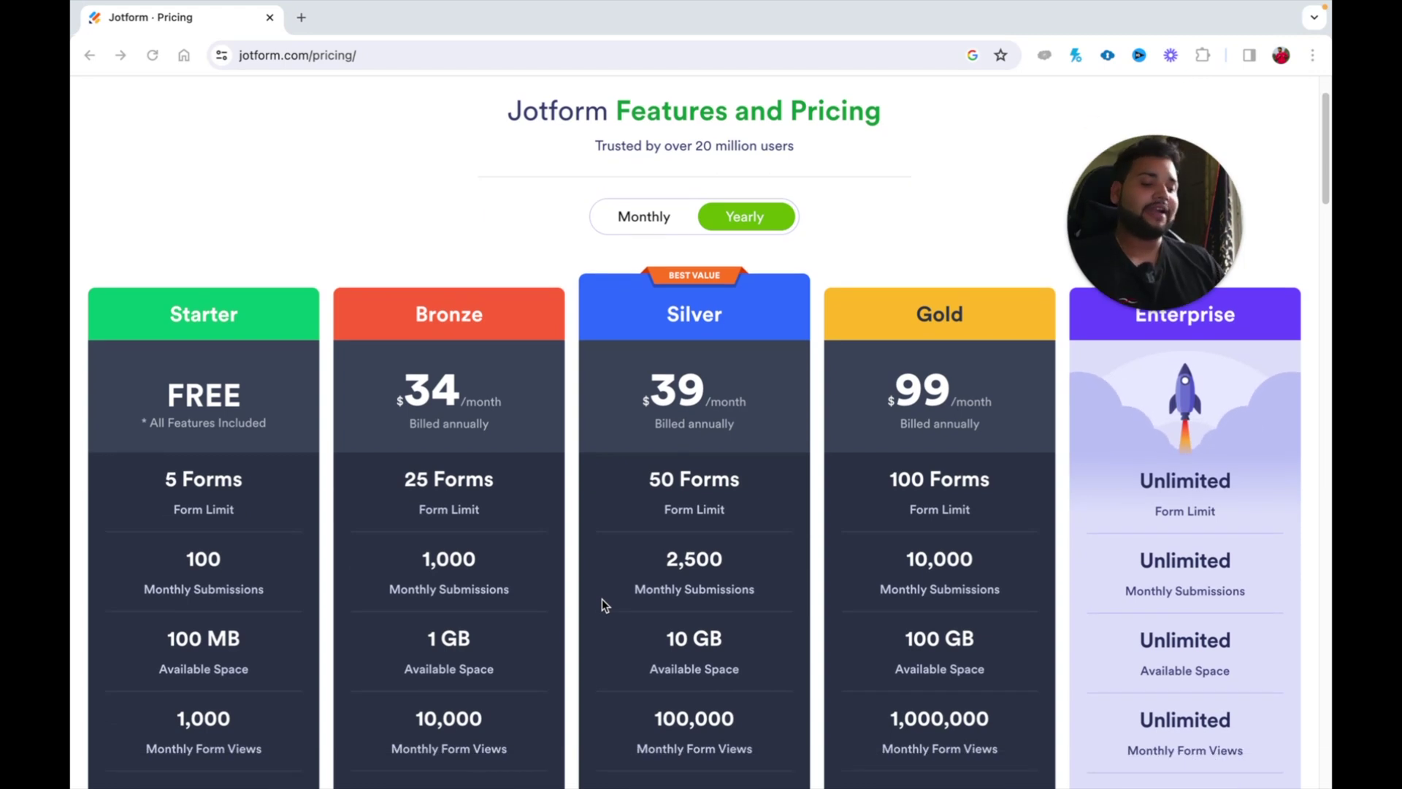
scroll(602, 599, "down", 4)
scroll(602, 599, "up", 9)
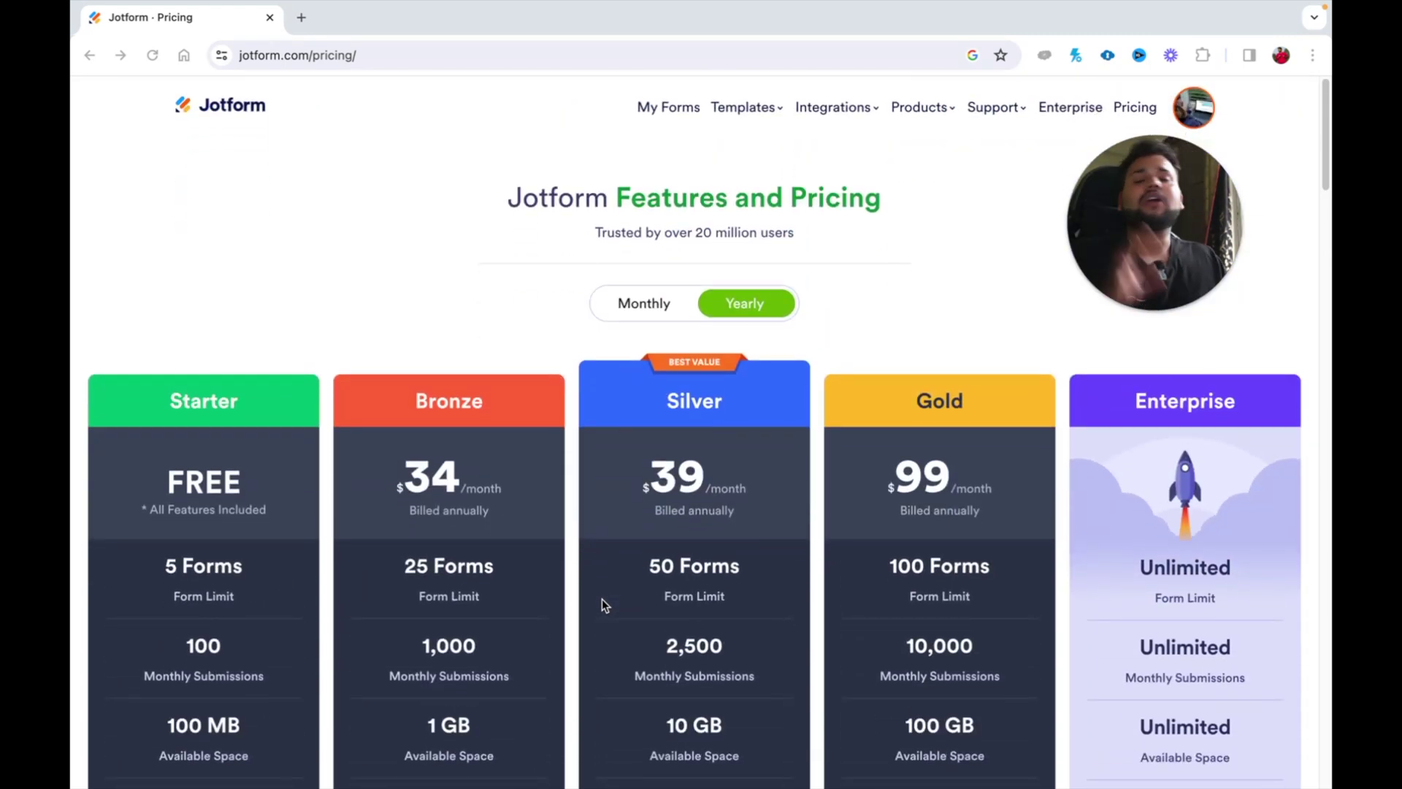
mouse_move(1076, 310)
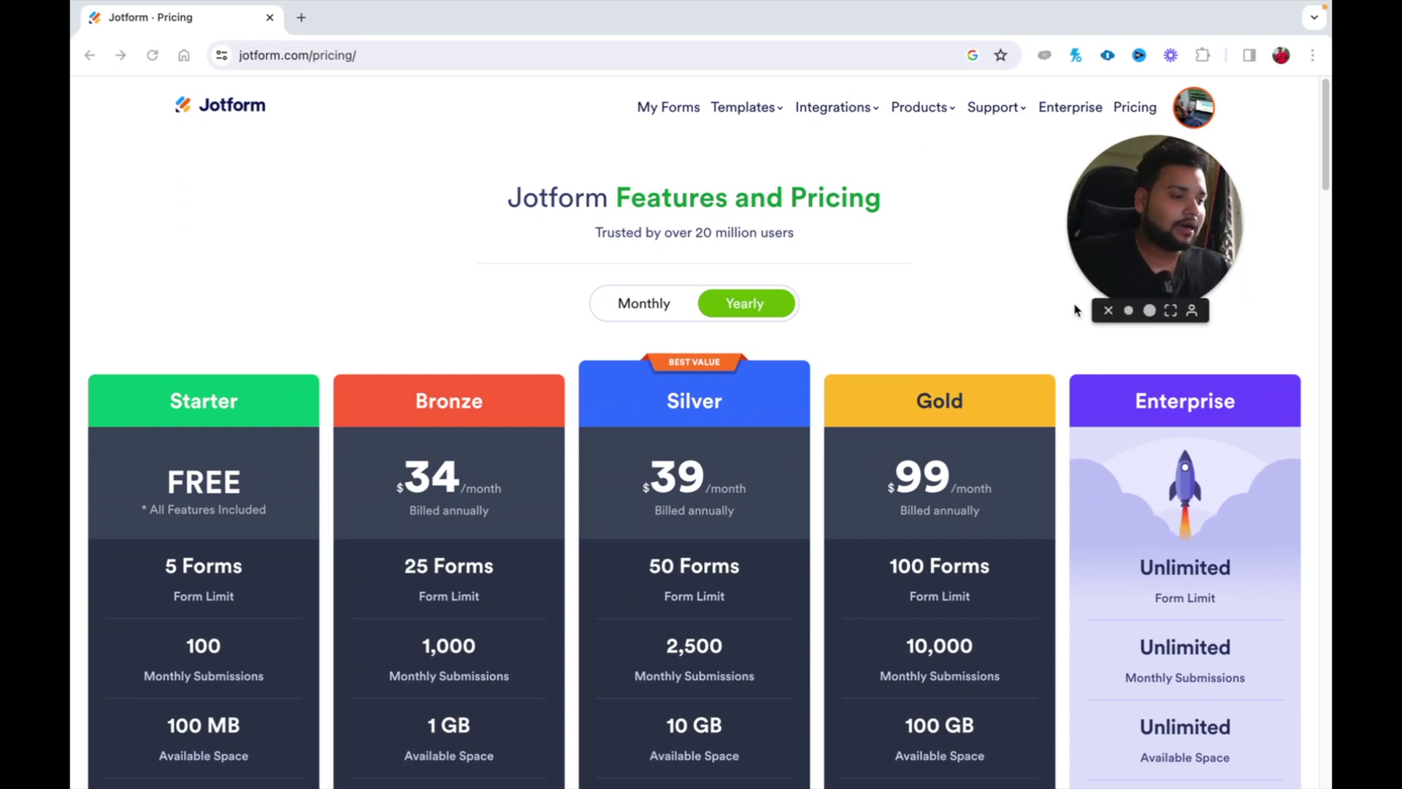
left_click_drag(1090, 251, 159, 282)
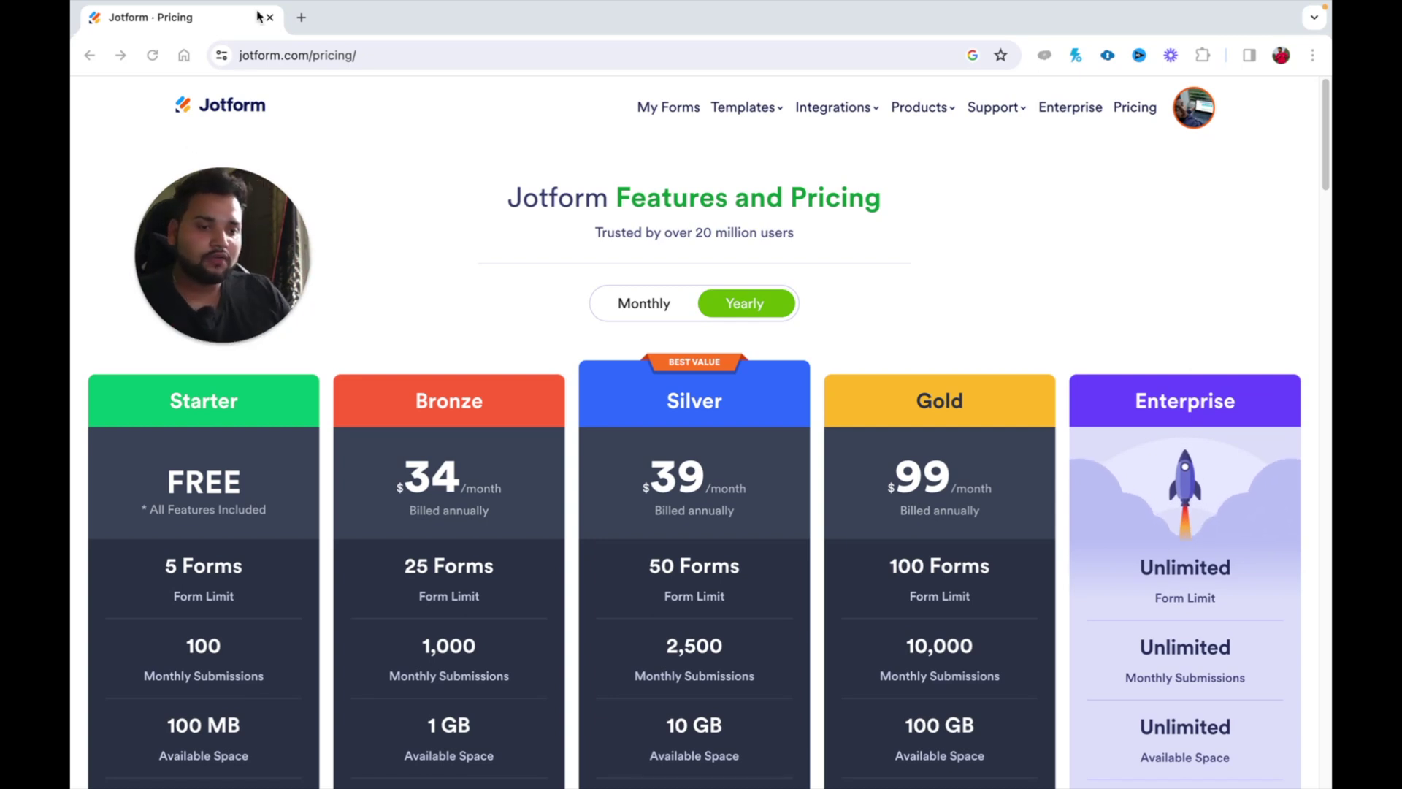
left_click(307, 26)
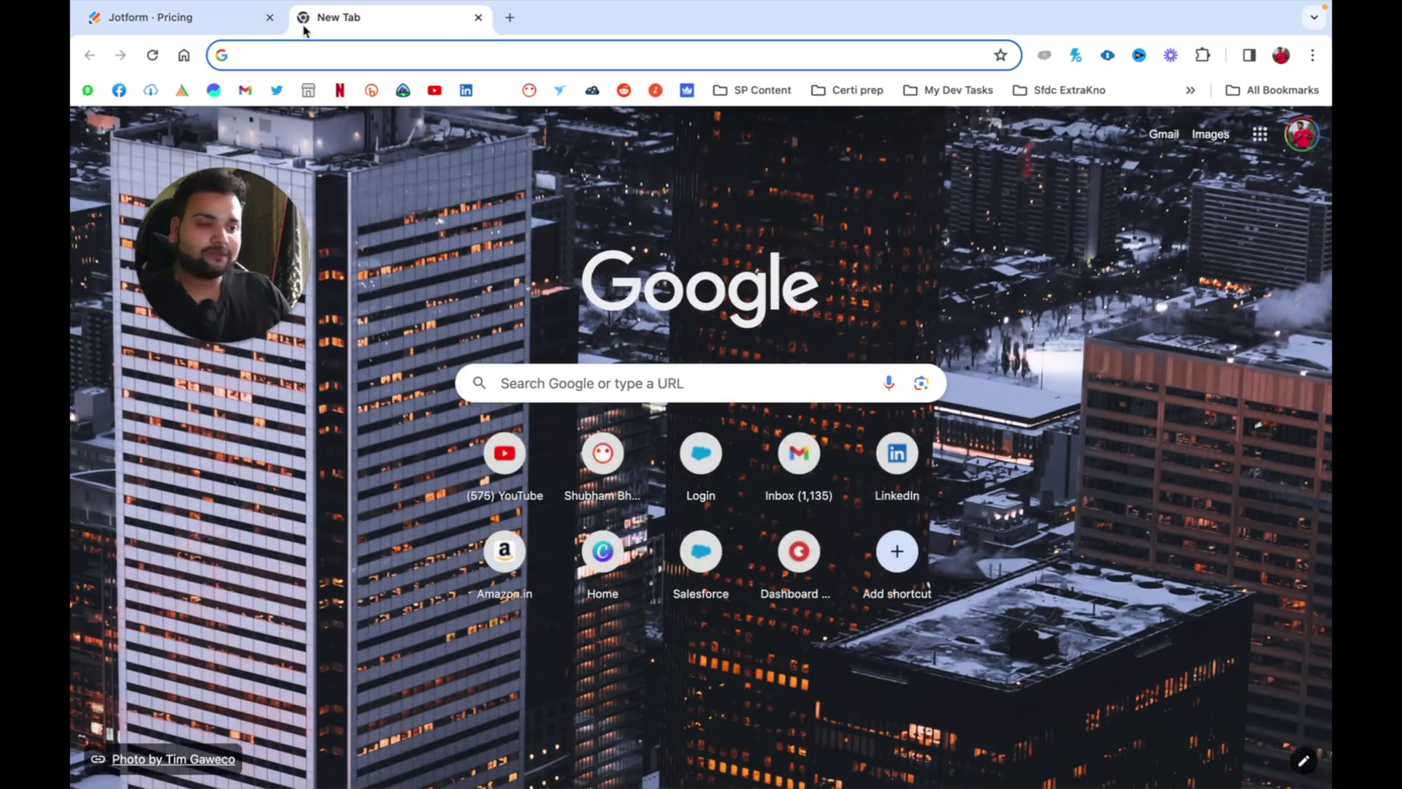
Step: Search Google for 'app exchange' and open the Salesforce AppExchange site
type("app")
key("Return")
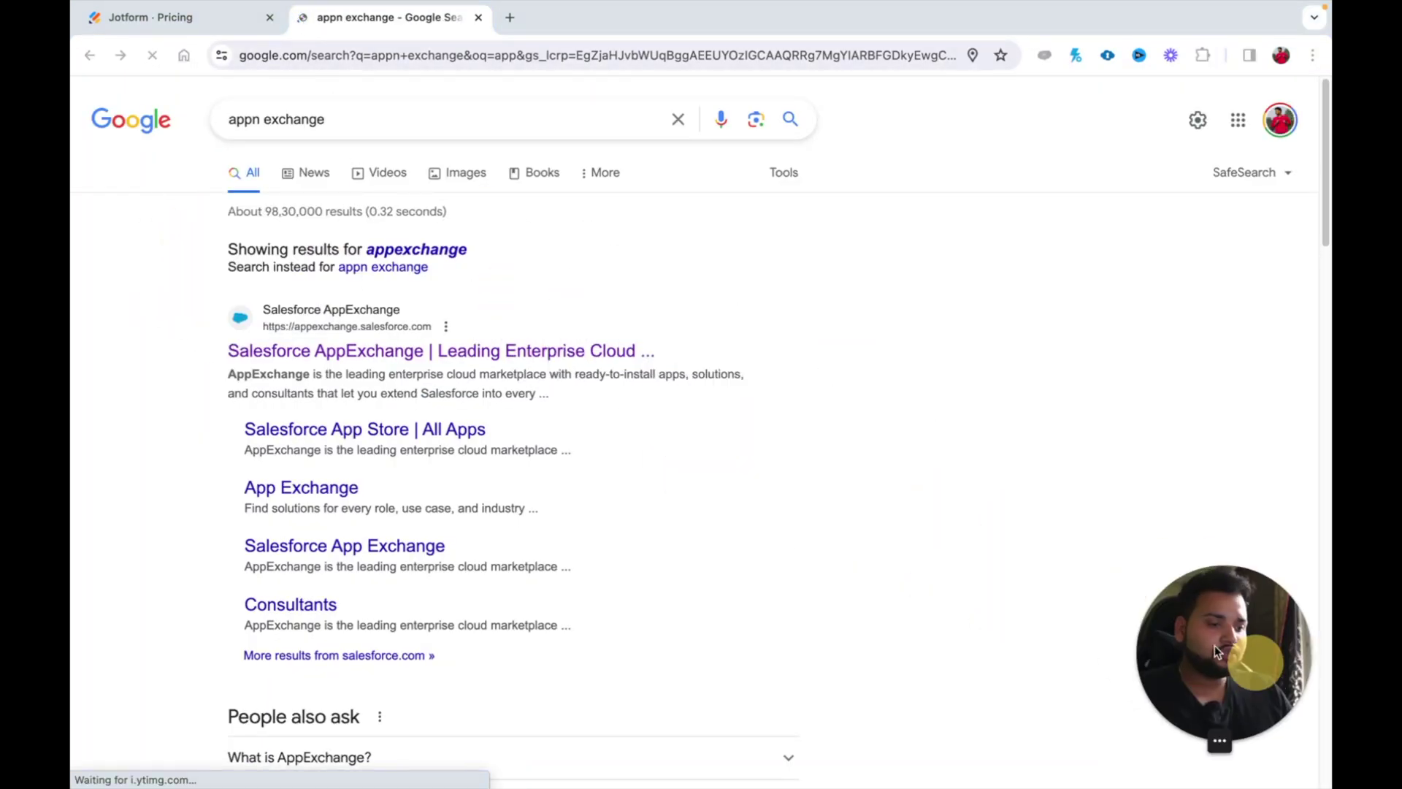
left_click(355, 353)
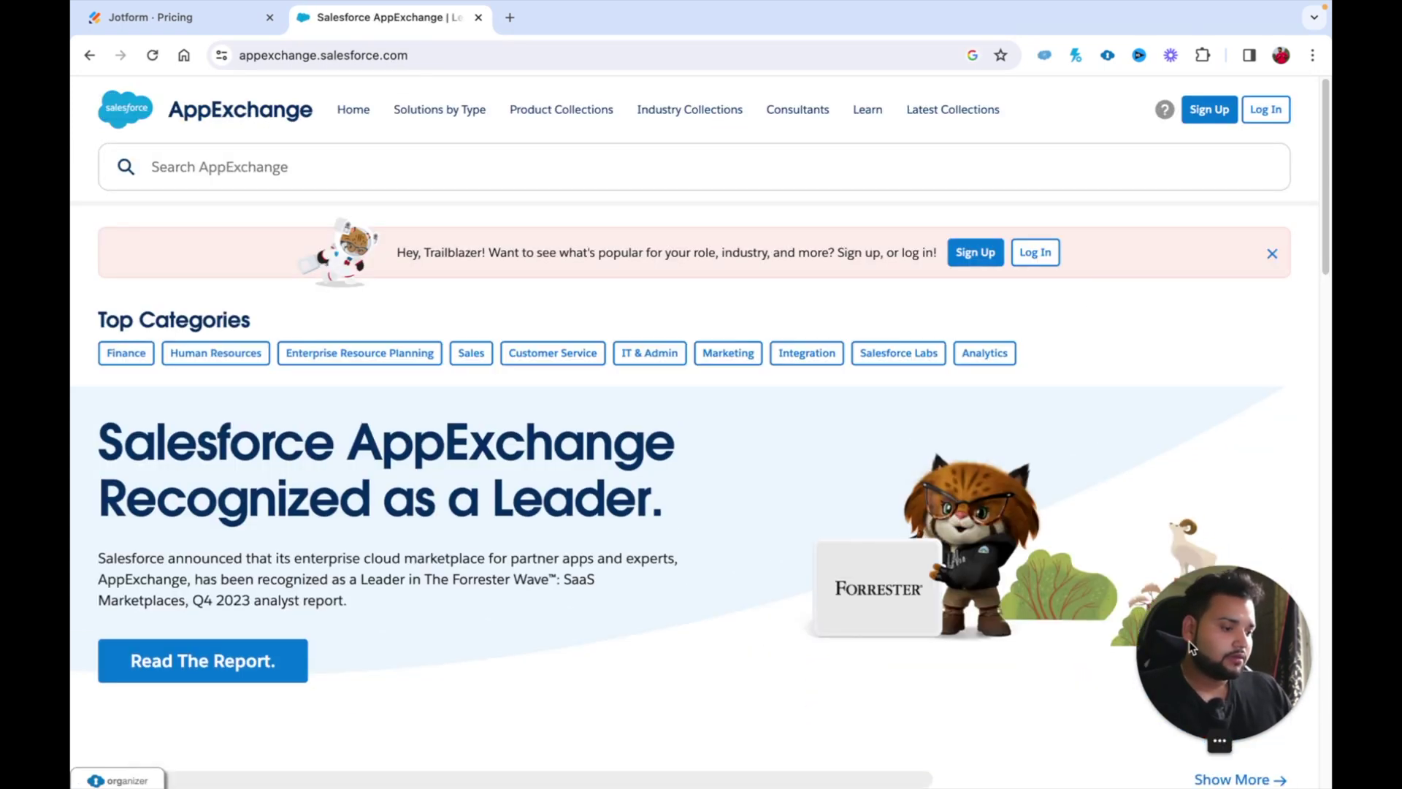
left_click_drag(1191, 647, 643, 785)
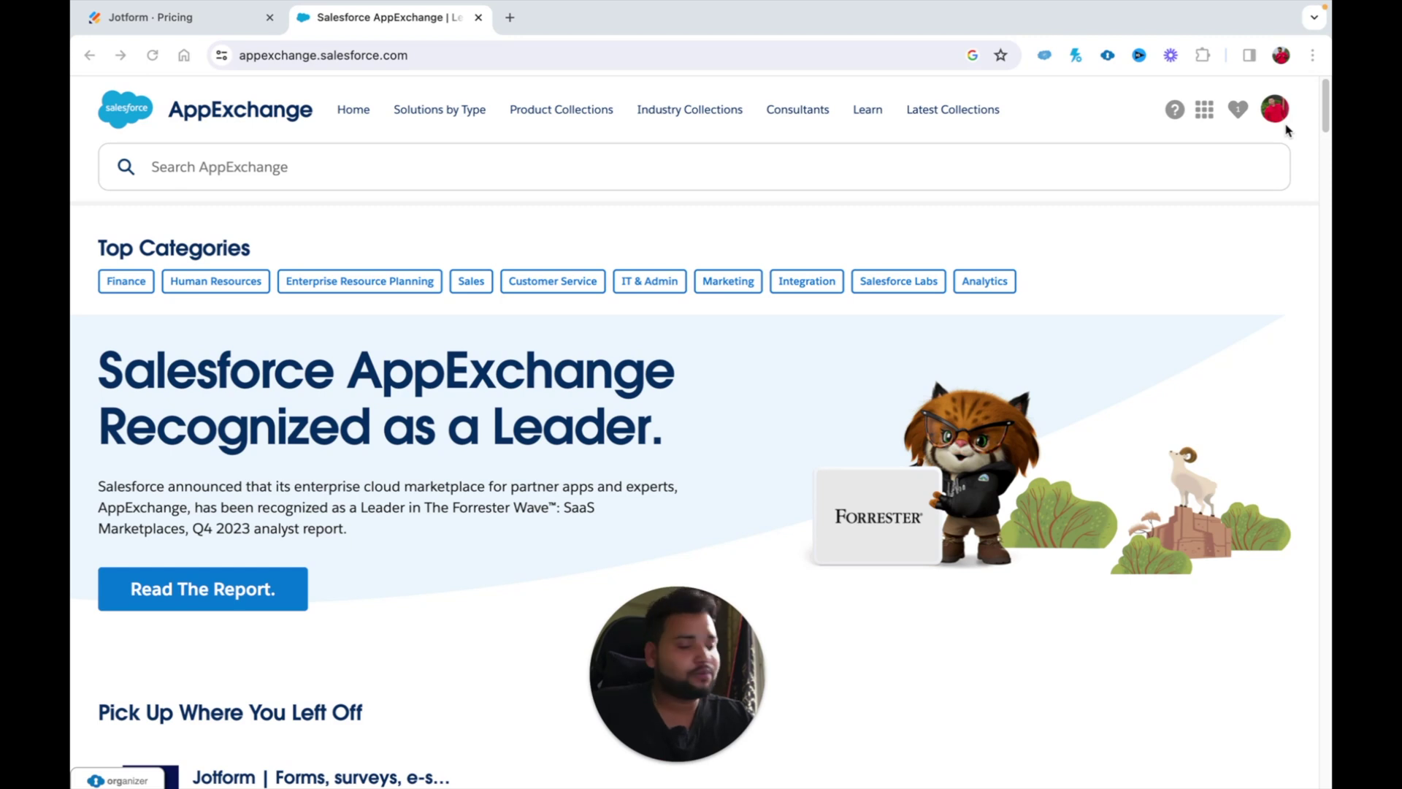
Step: Search AppExchange for 'jotform', open the Jotform listing, and choose Get It Now
left_click(714, 181)
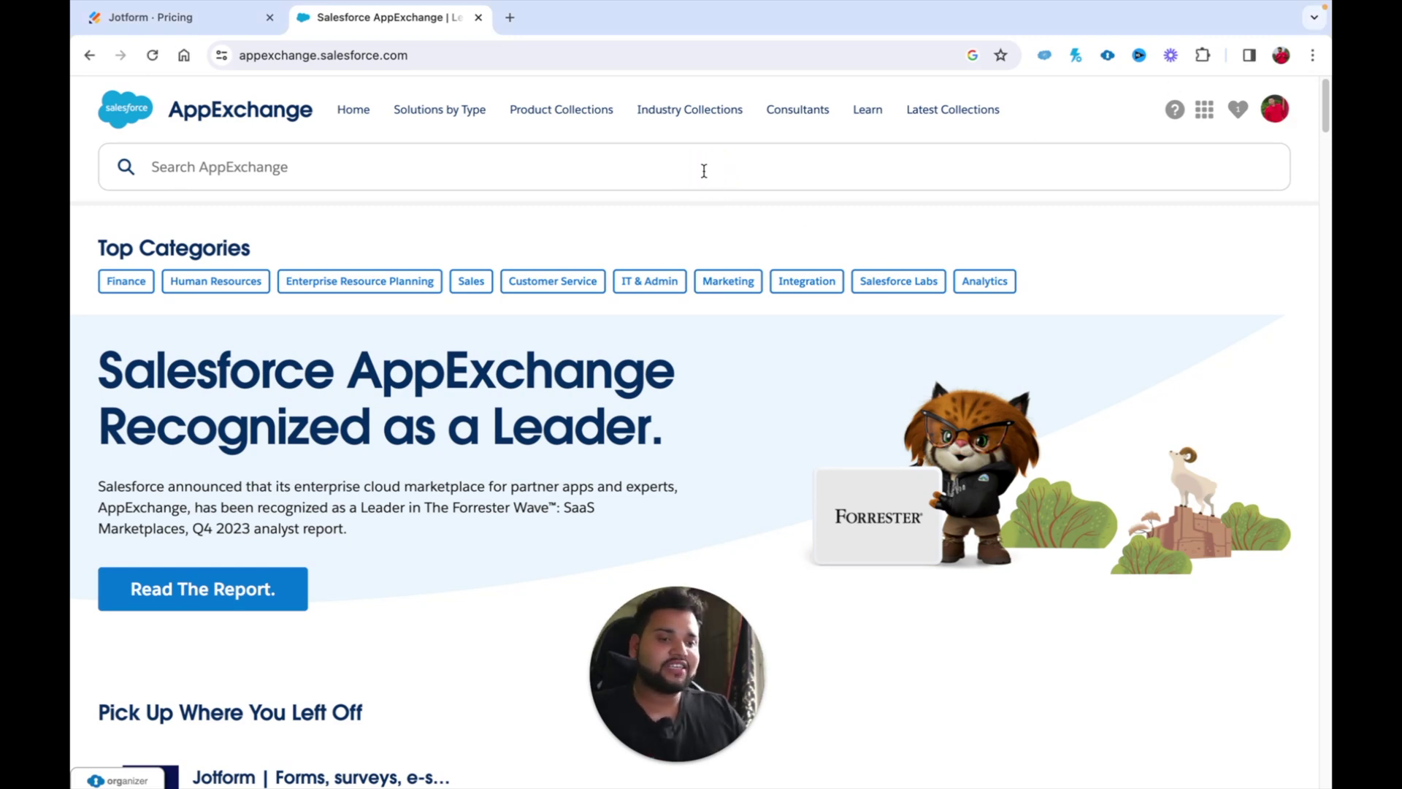
type("jotform")
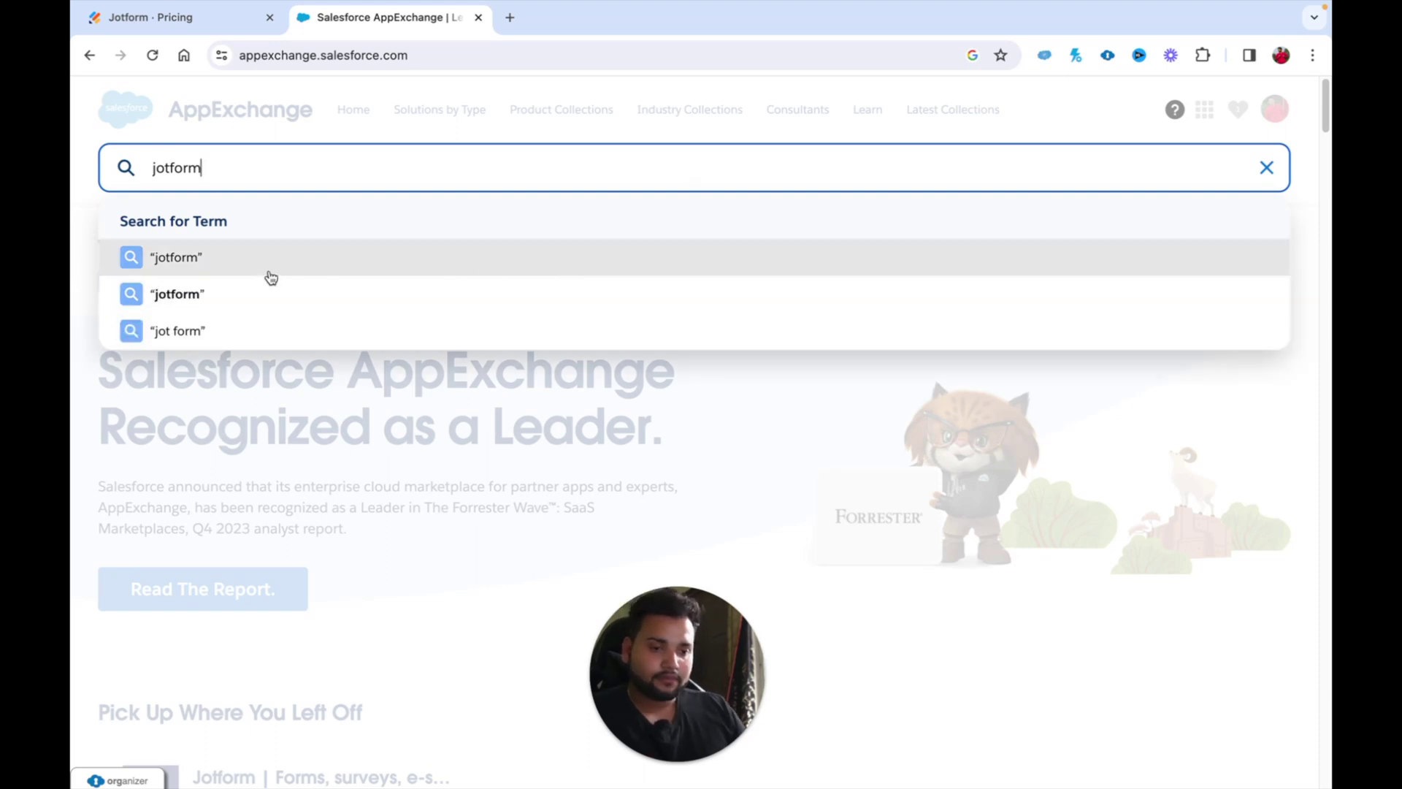
left_click(207, 292)
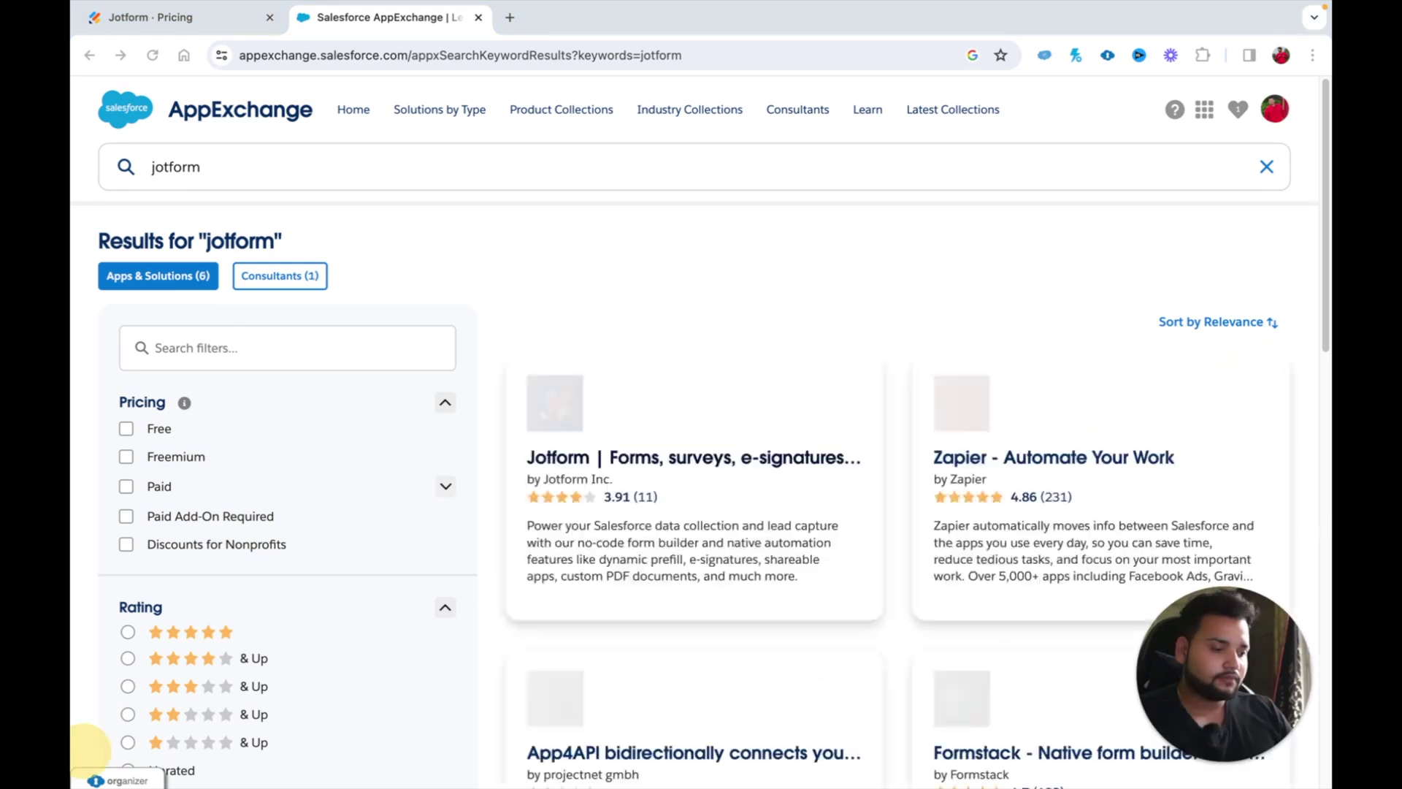
left_click(558, 460)
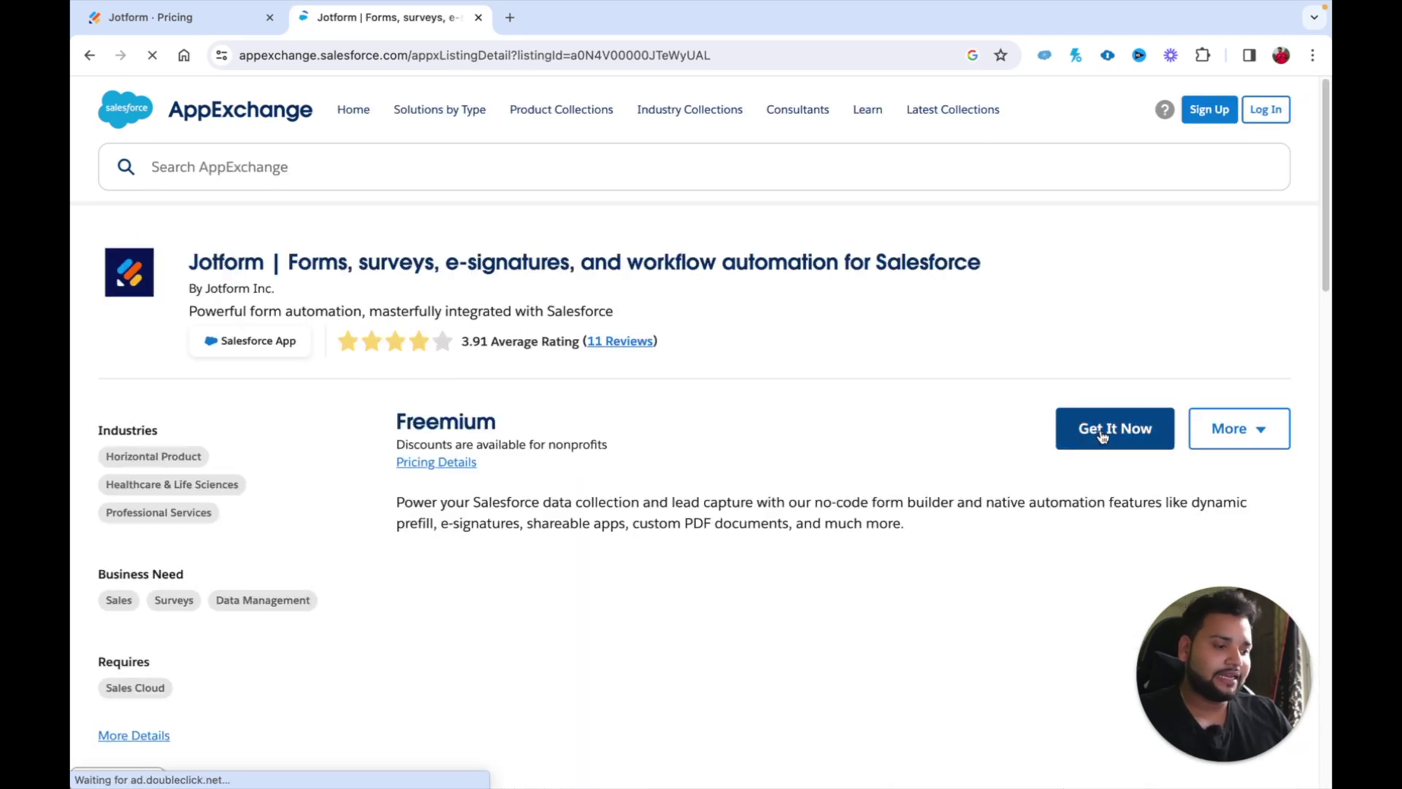
left_click(1103, 435)
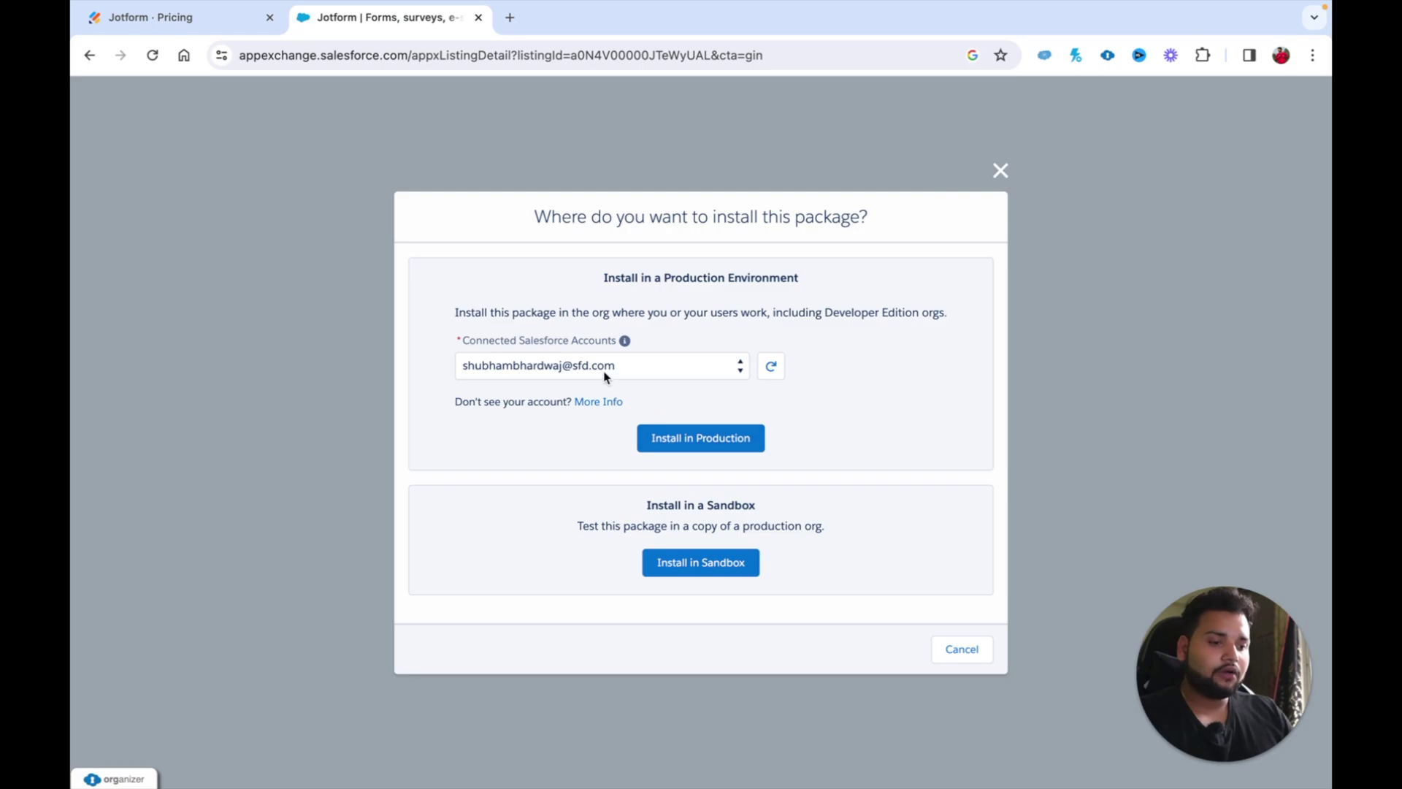
Step: Select the sf.com connected Salesforce account and choose Install in Production
left_click(598, 367)
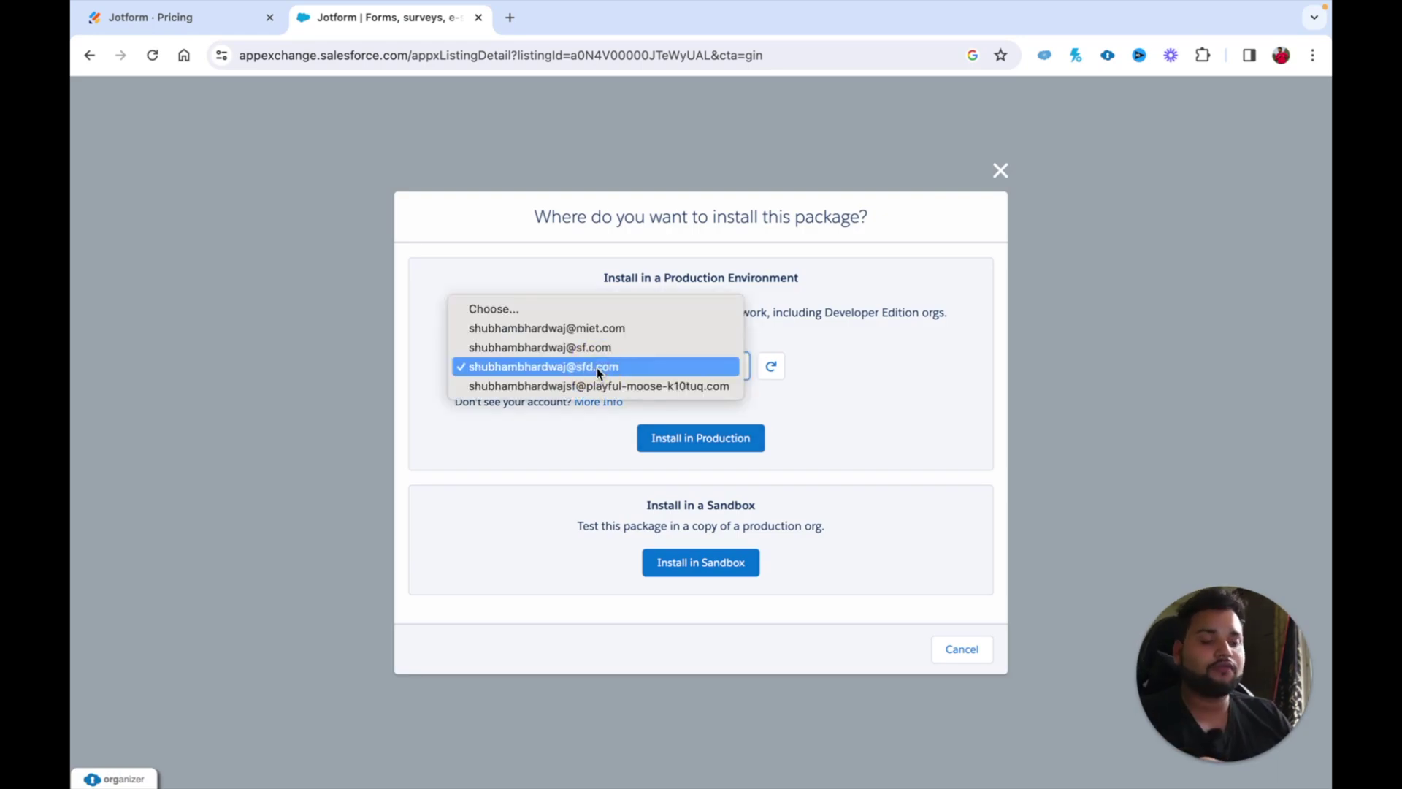
left_click(587, 348)
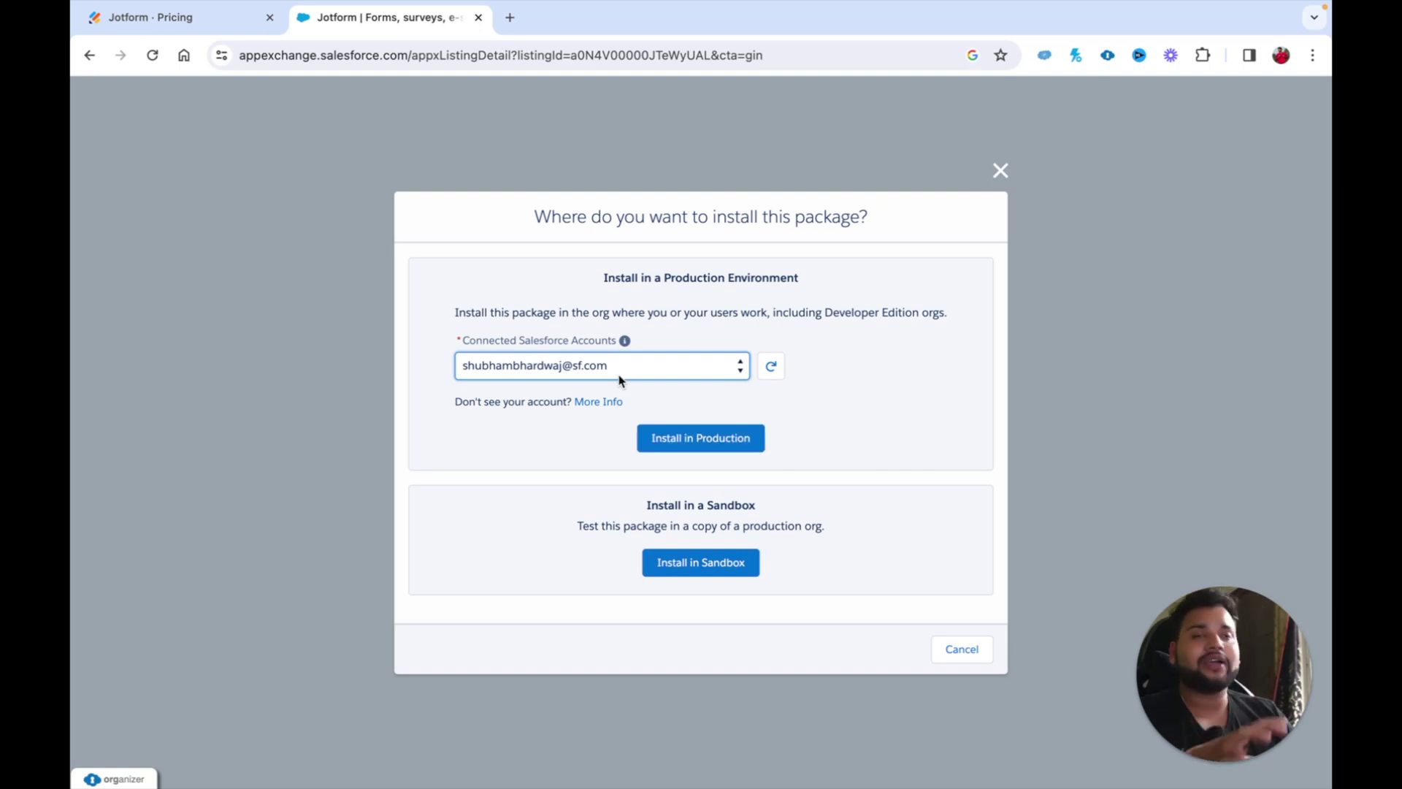
left_click(694, 367)
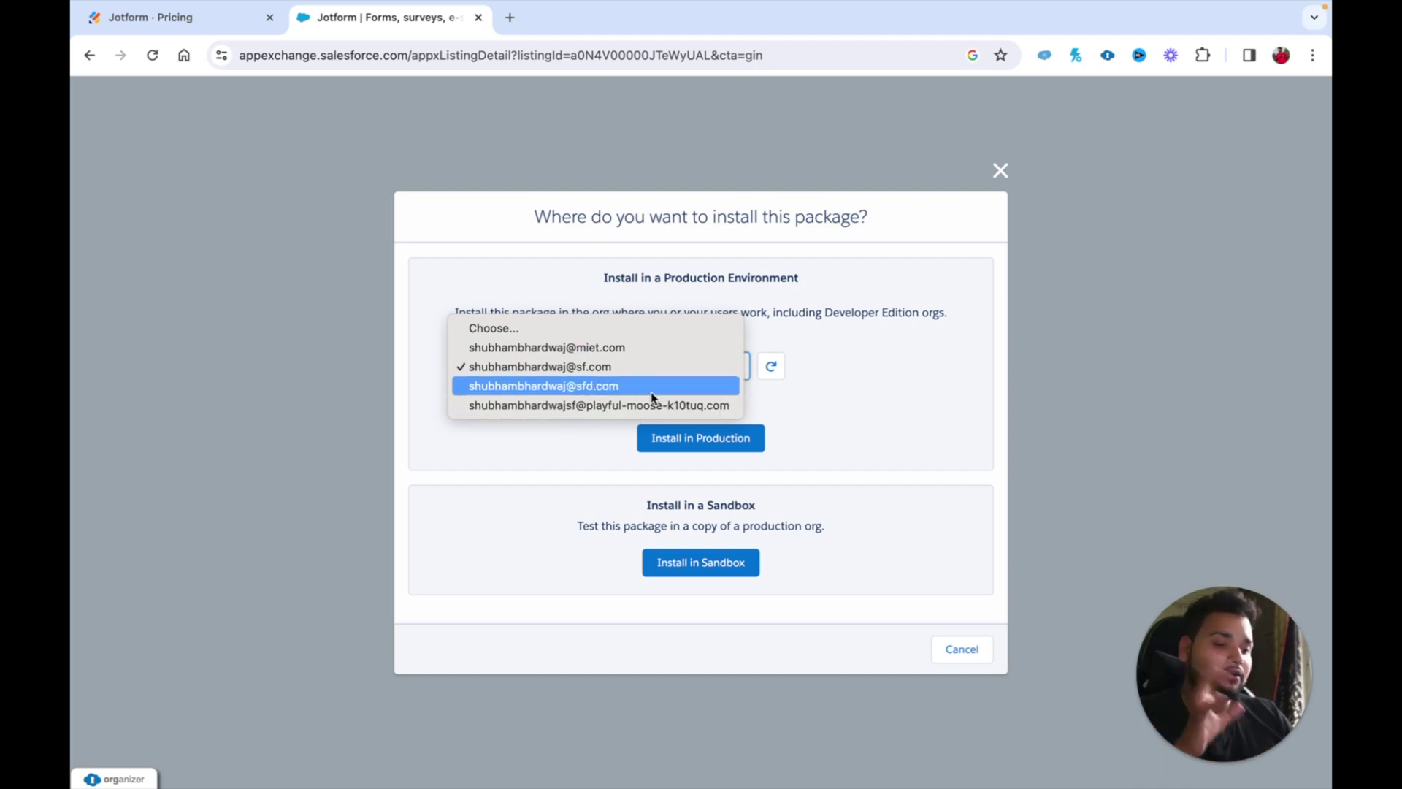
left_click(841, 353)
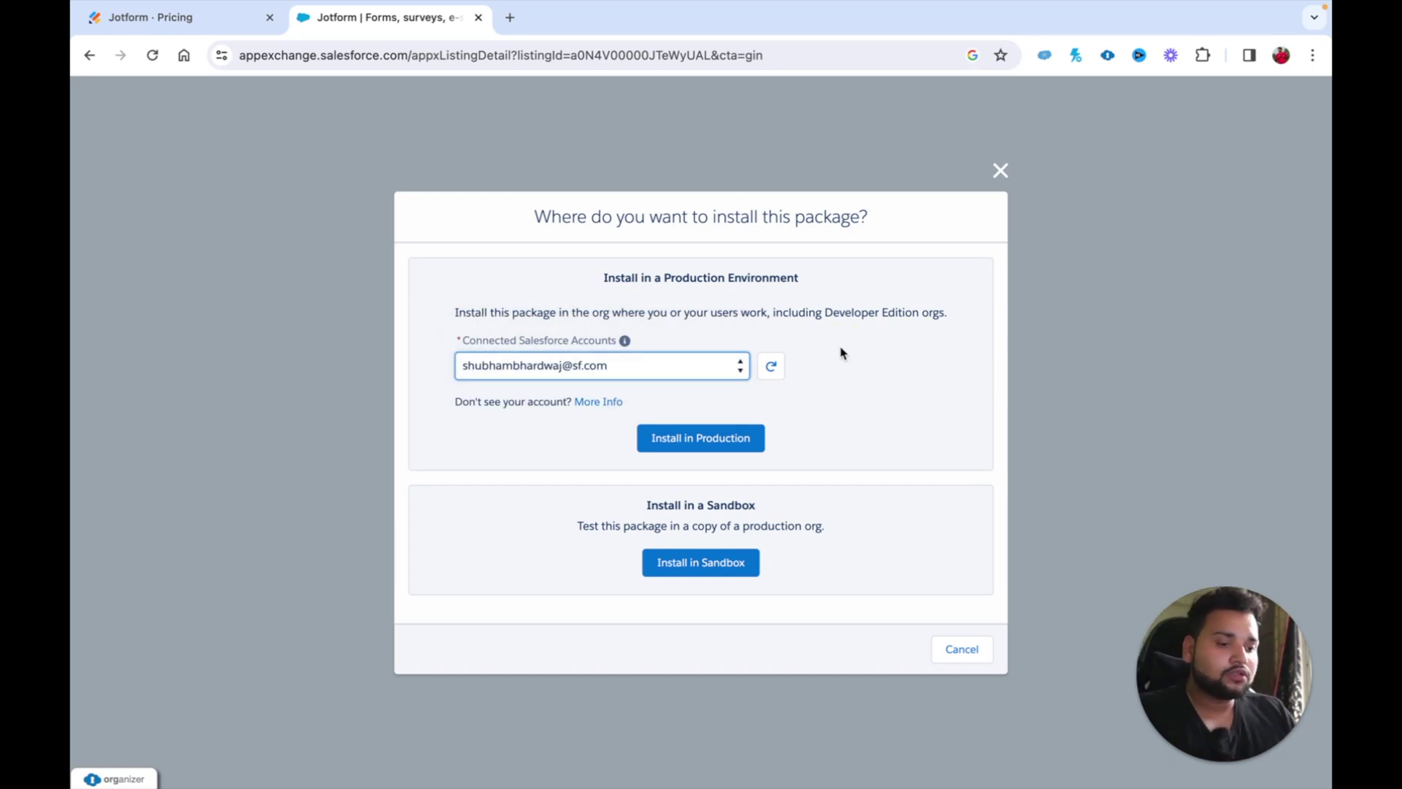
left_click(710, 447)
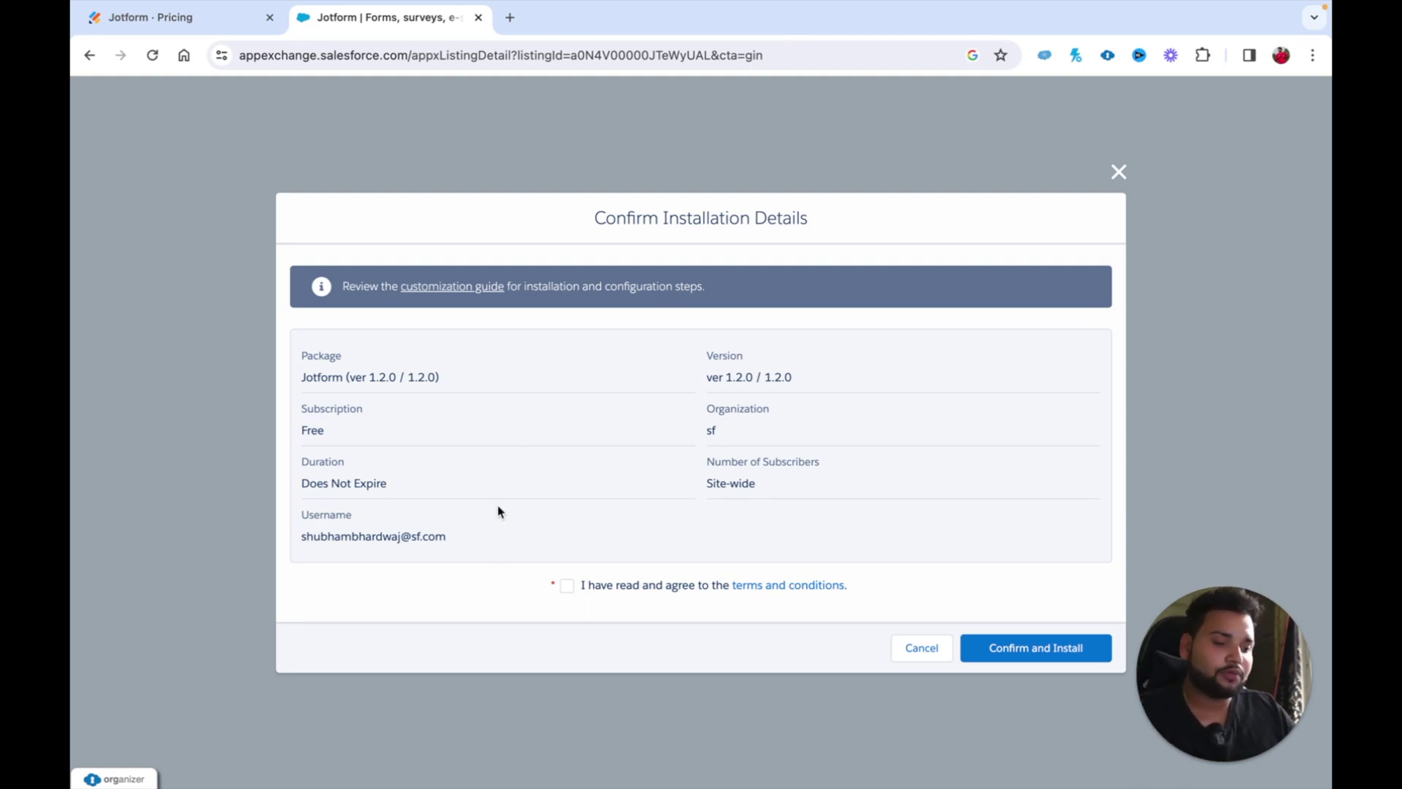
Step: Accept the terms and conditions and confirm the Jotform installation
left_click(567, 586)
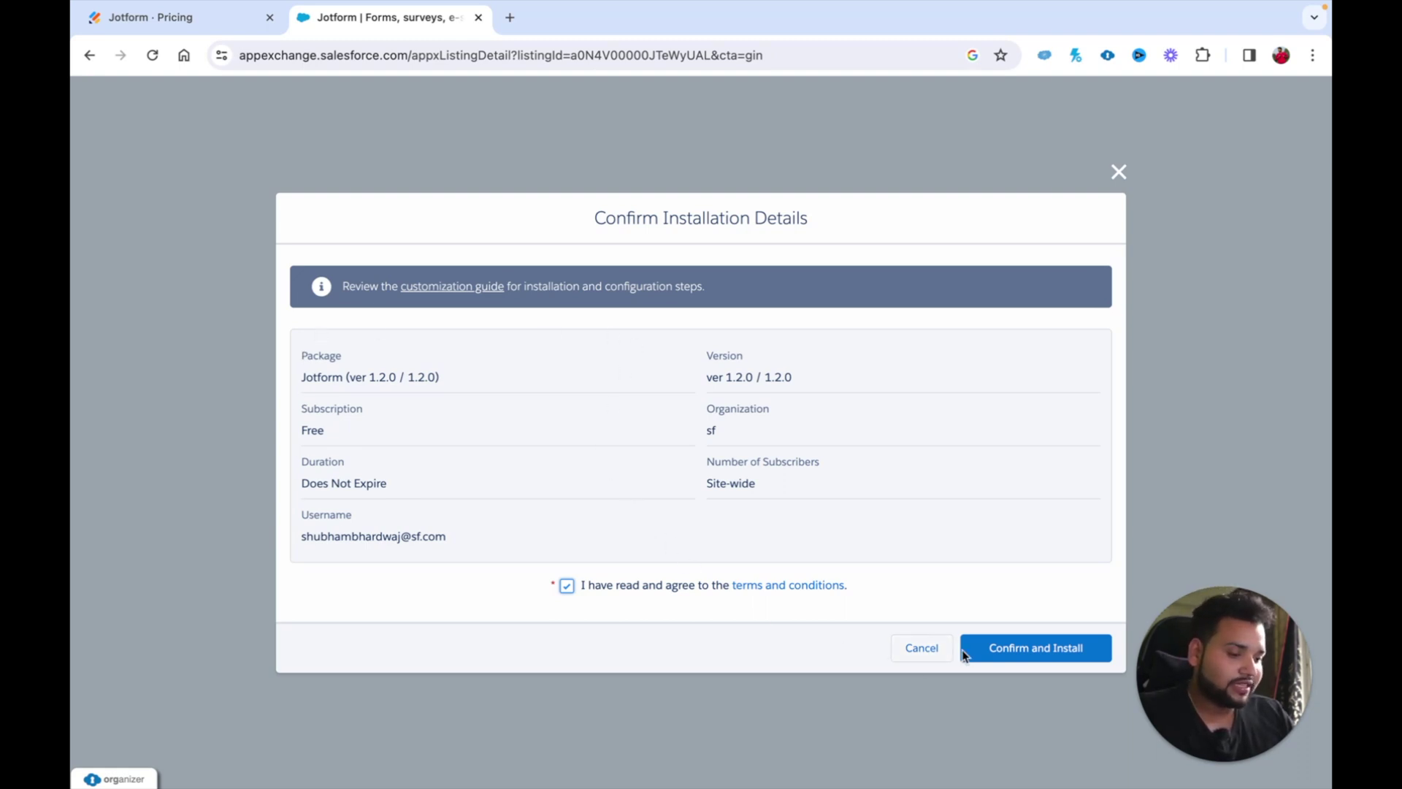
left_click(1008, 651)
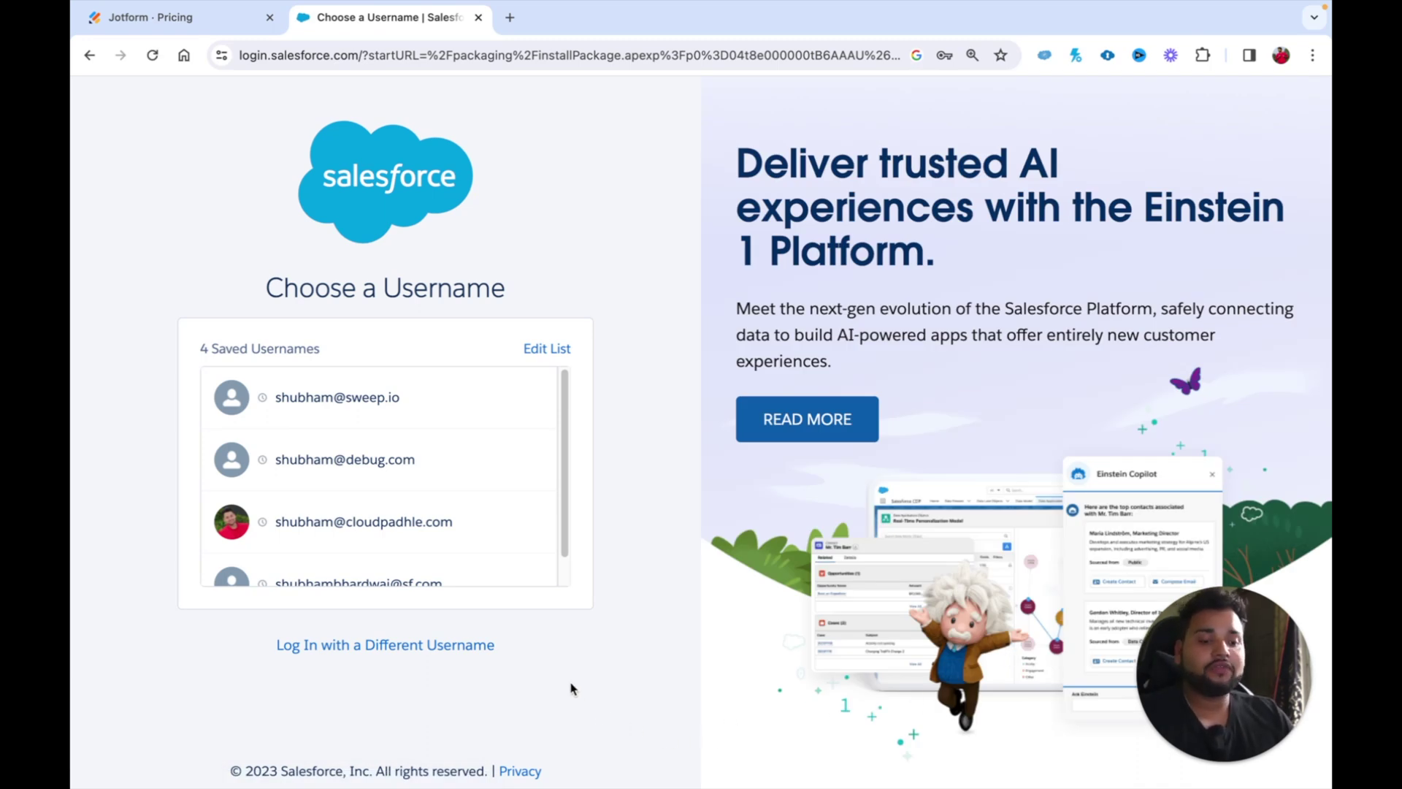
Step: Log in to Salesforce with a different username, entering the account's username and password
left_click(414, 646)
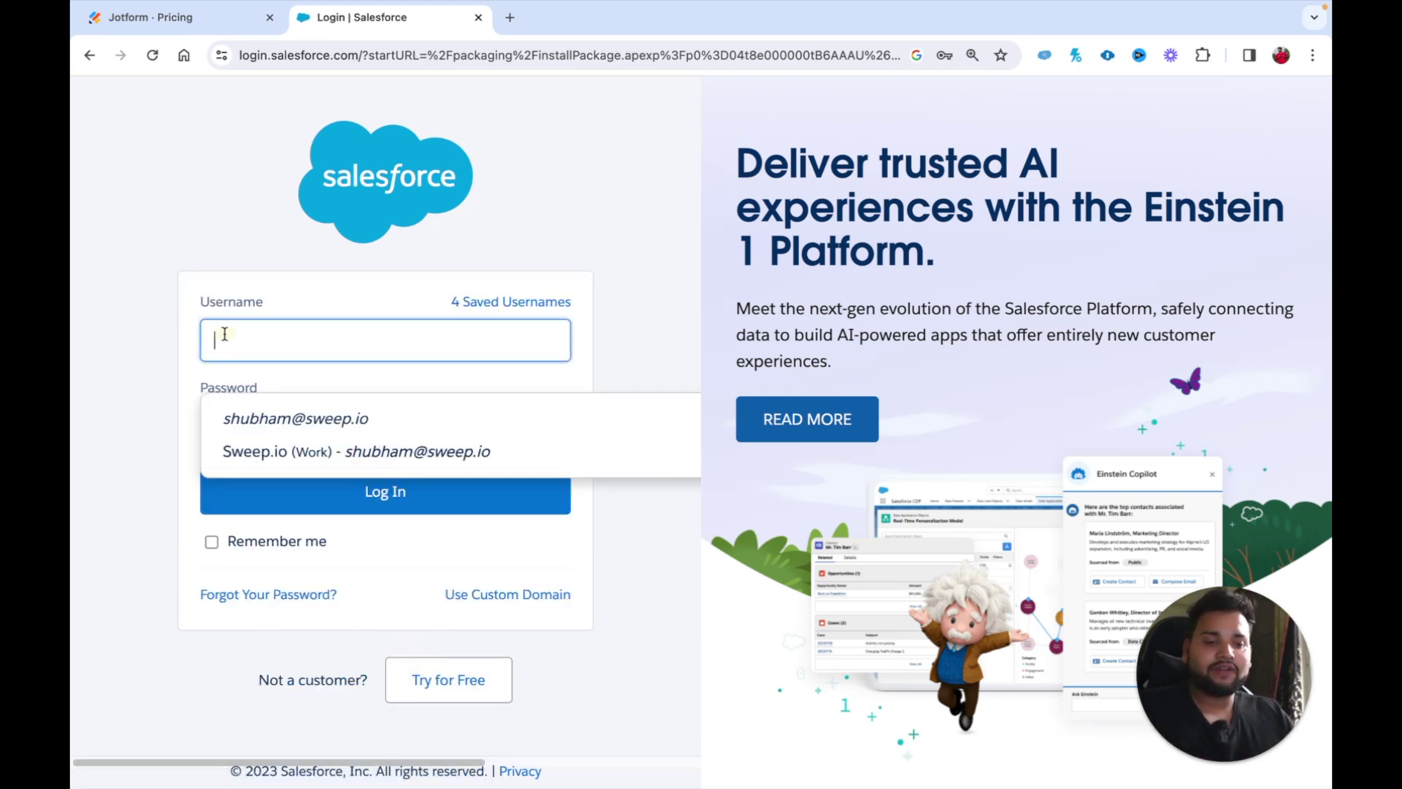
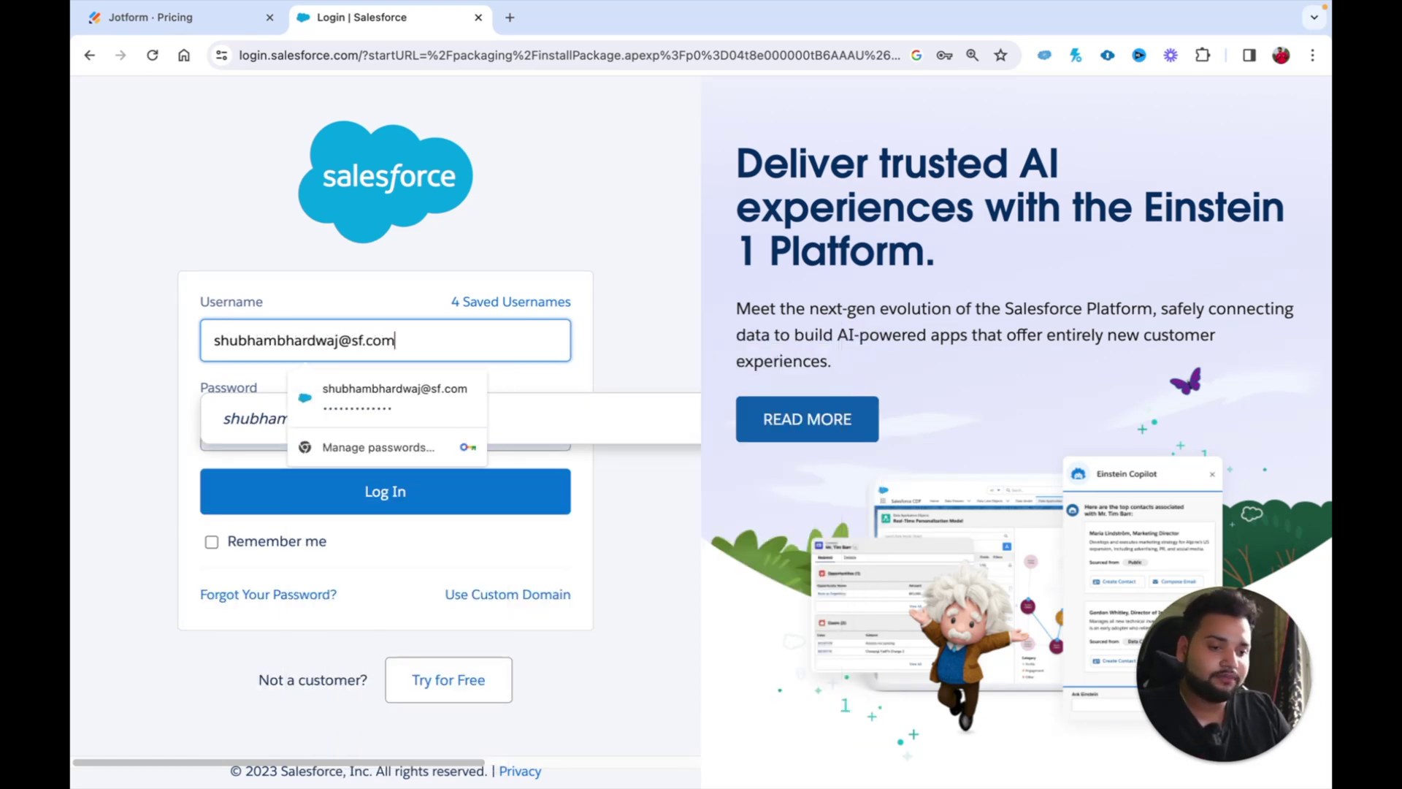
key("Return")
left_click_drag(291, 424, 197, 435)
key("BackSpace")
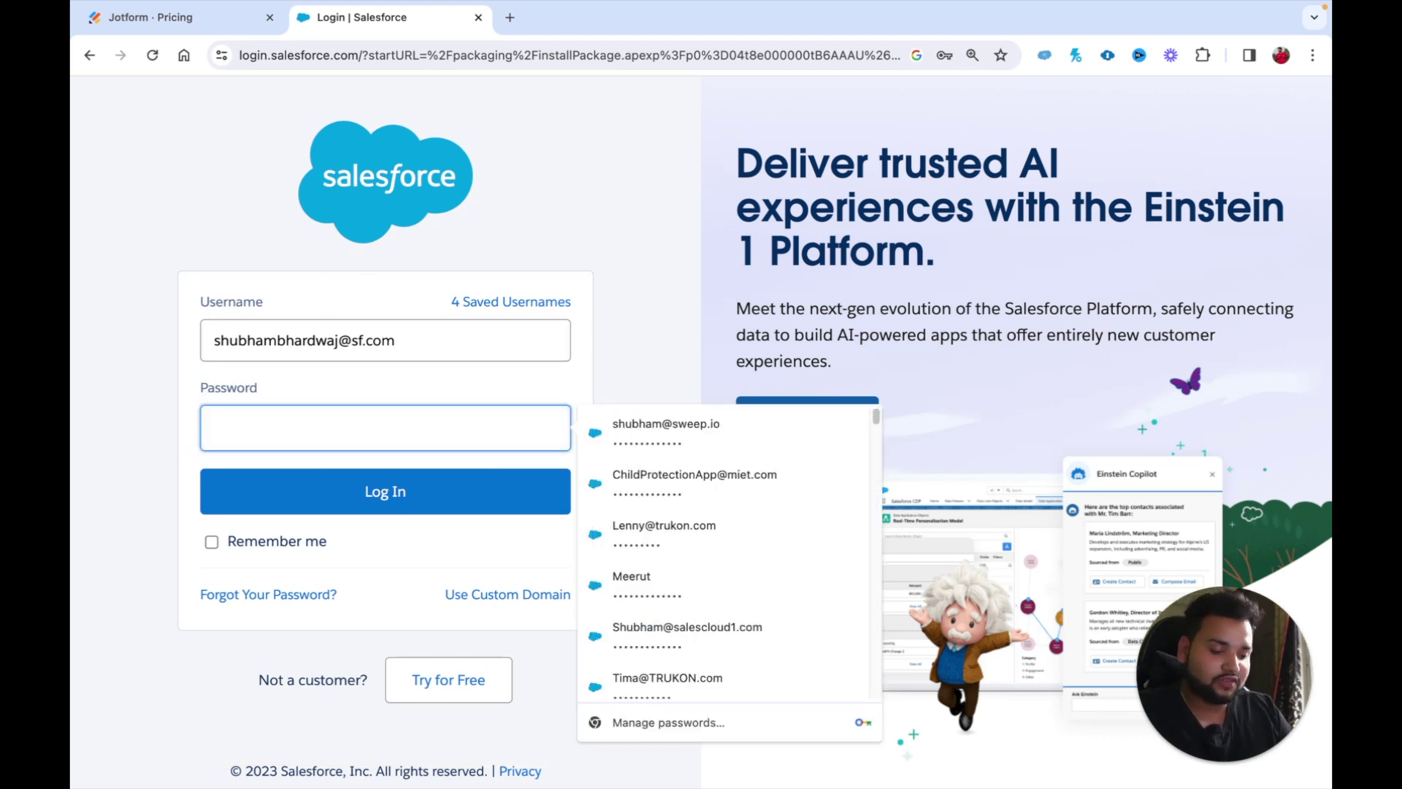
key("ctrl+v")
left_click(265, 483)
left_click(593, 595)
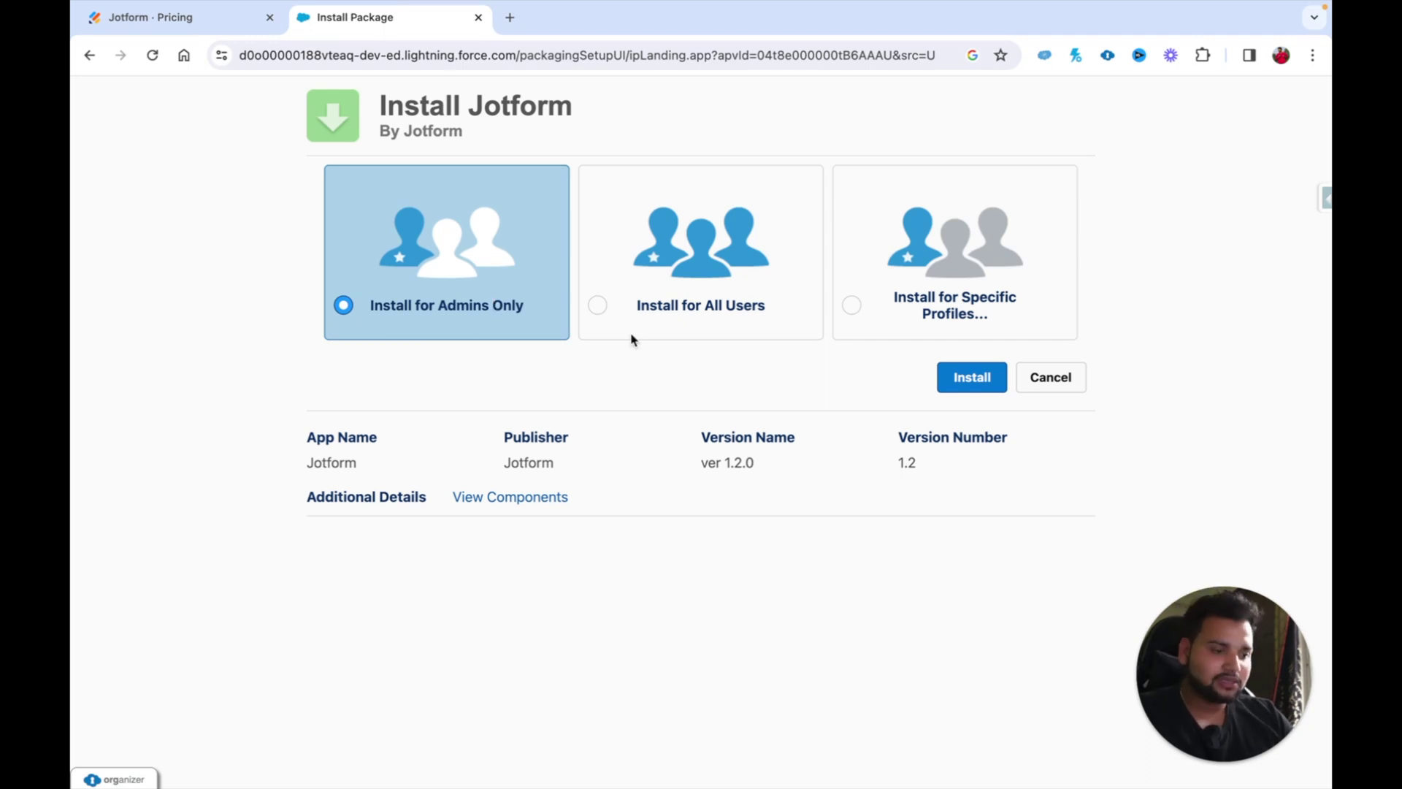
Step: Install Jotform for Admins Only, granting access to the third-party jotform.com sites
left_click(978, 390)
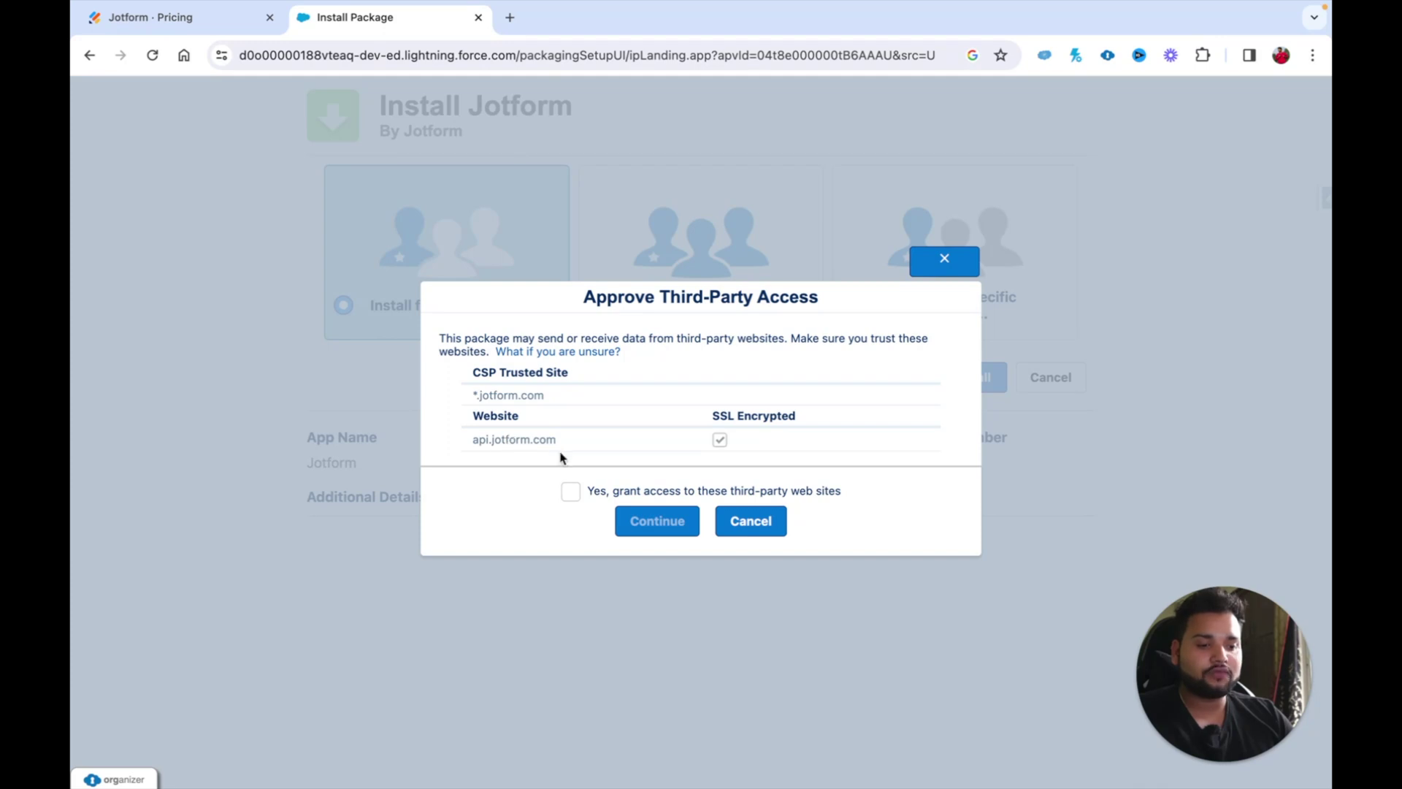
left_click(571, 492)
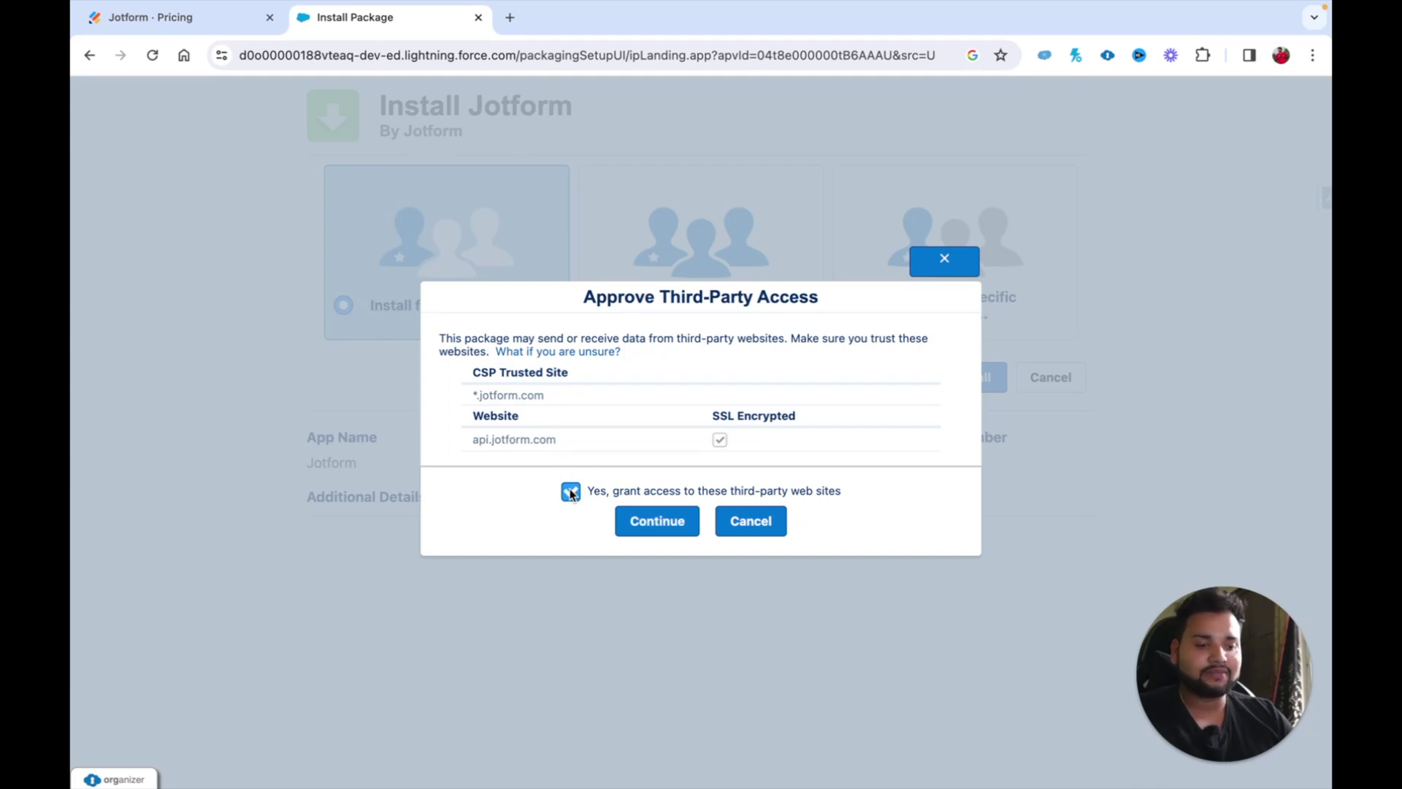
left_click(636, 517)
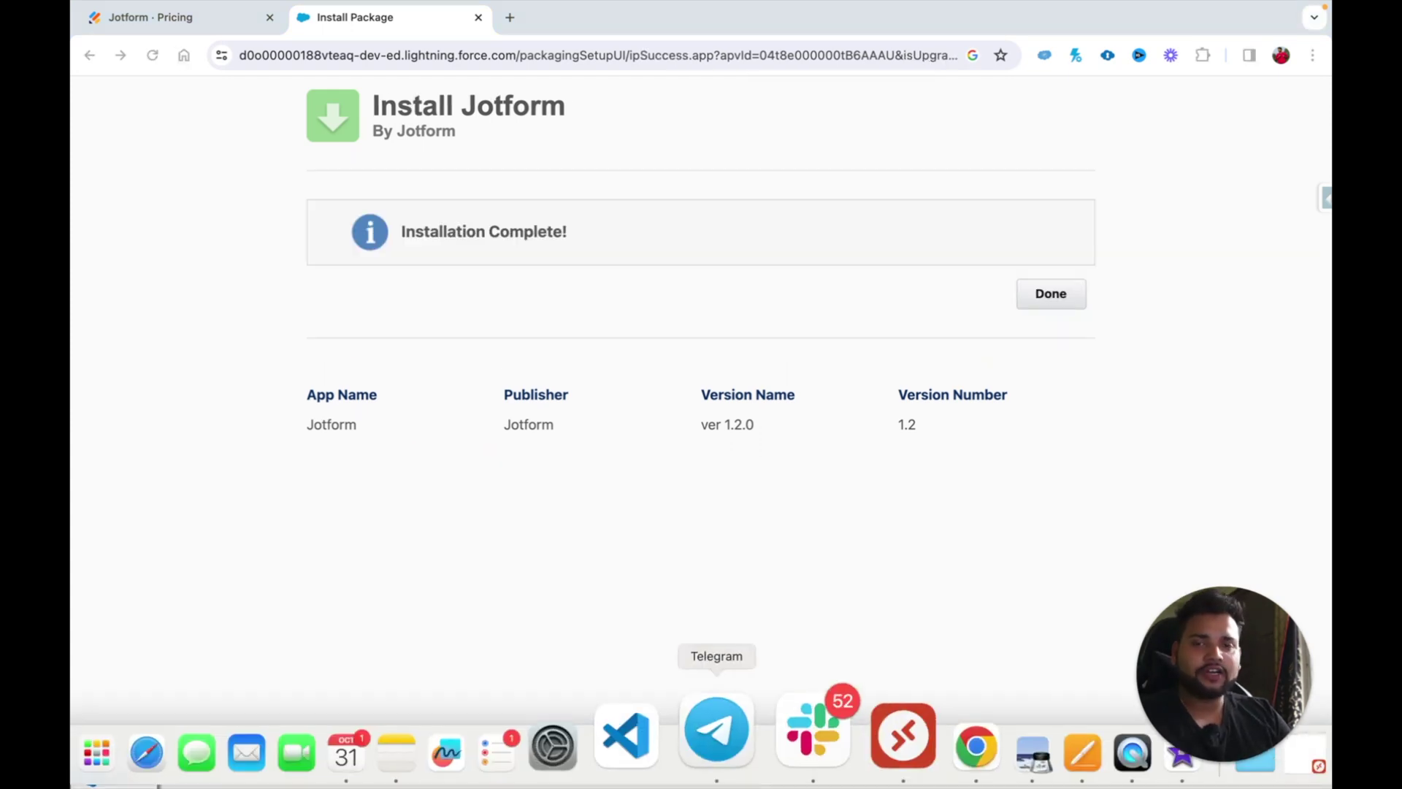
Step: Open the installed Jotform package and list its components, such as Apex classes and Lightning Web Component bundles
left_click(1049, 296)
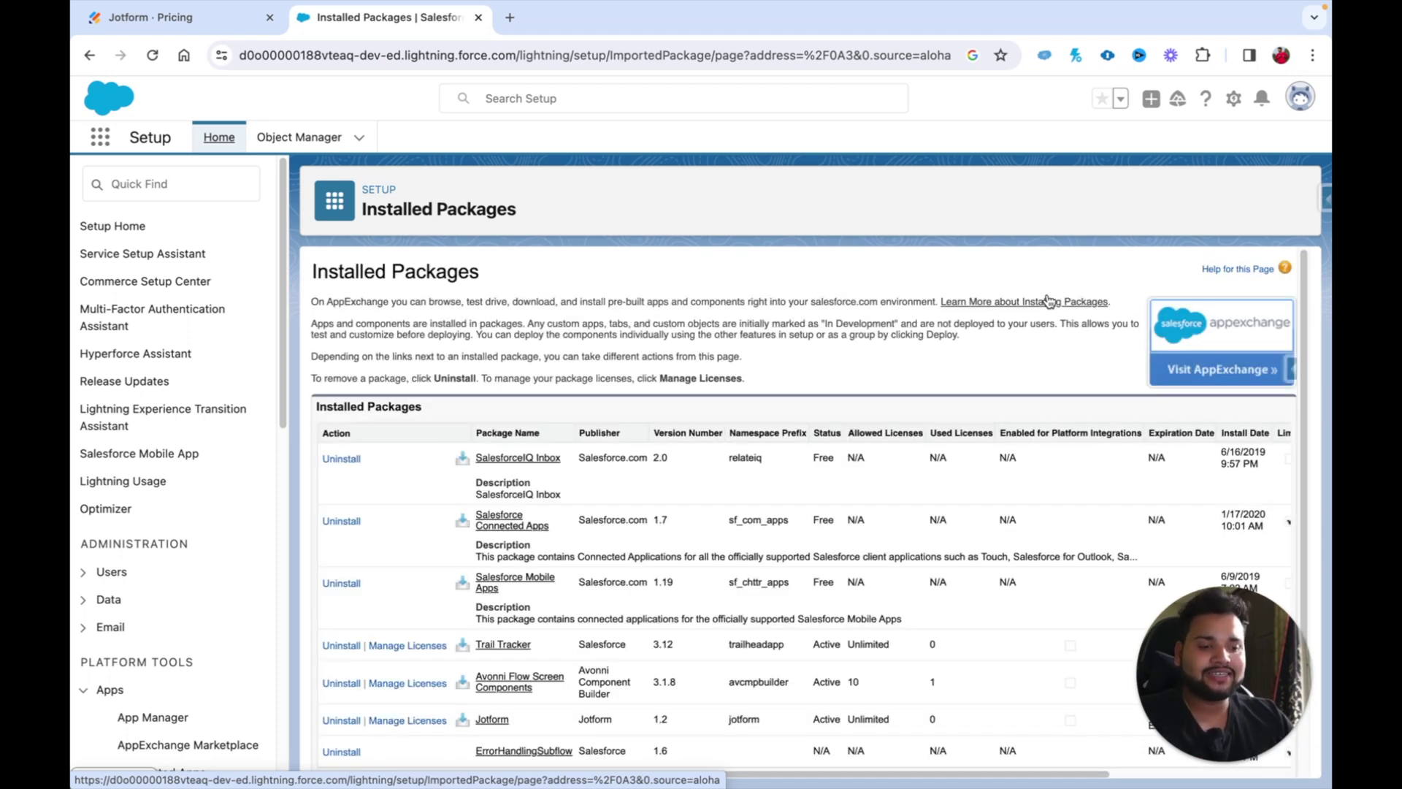
scroll(591, 602, "down", 2)
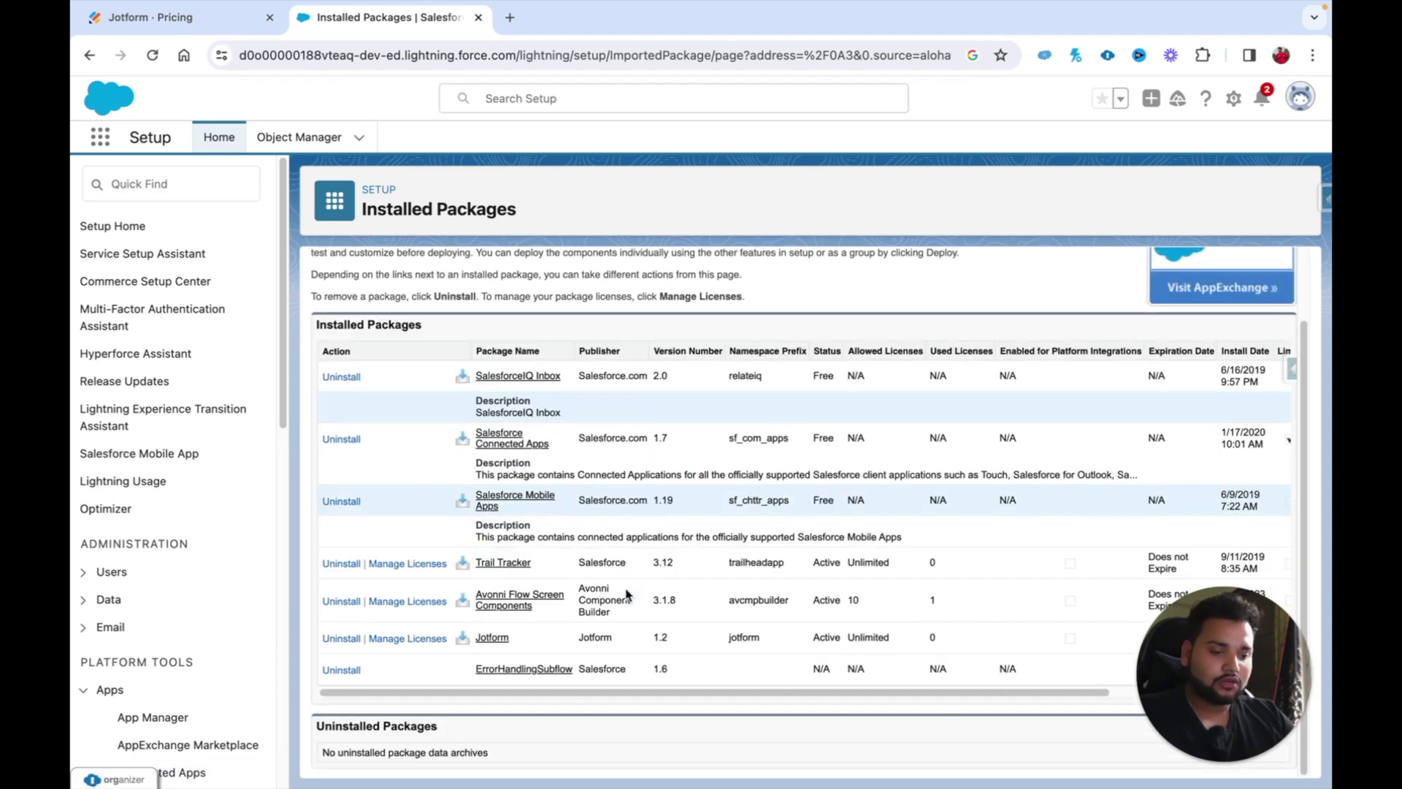
left_click(492, 638)
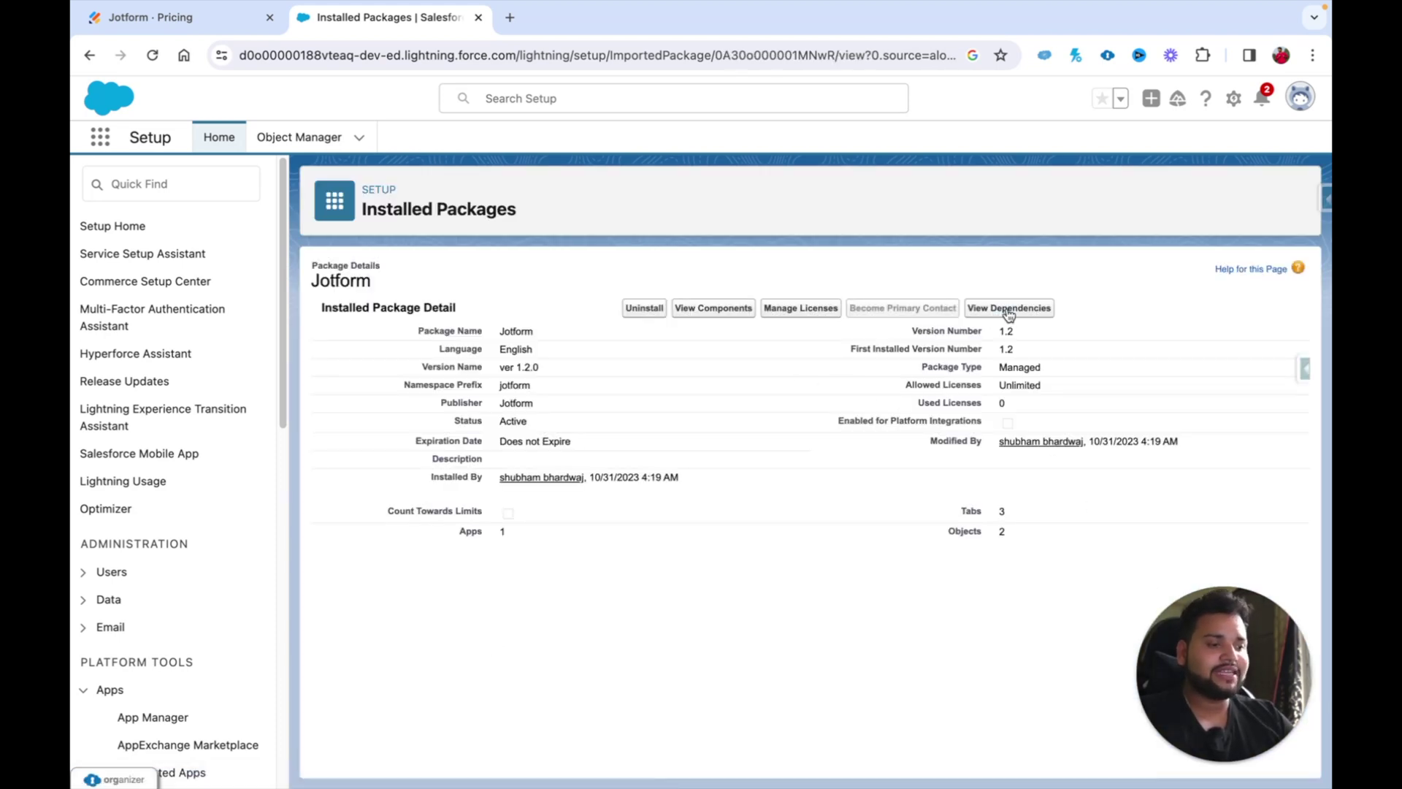
left_click(719, 311)
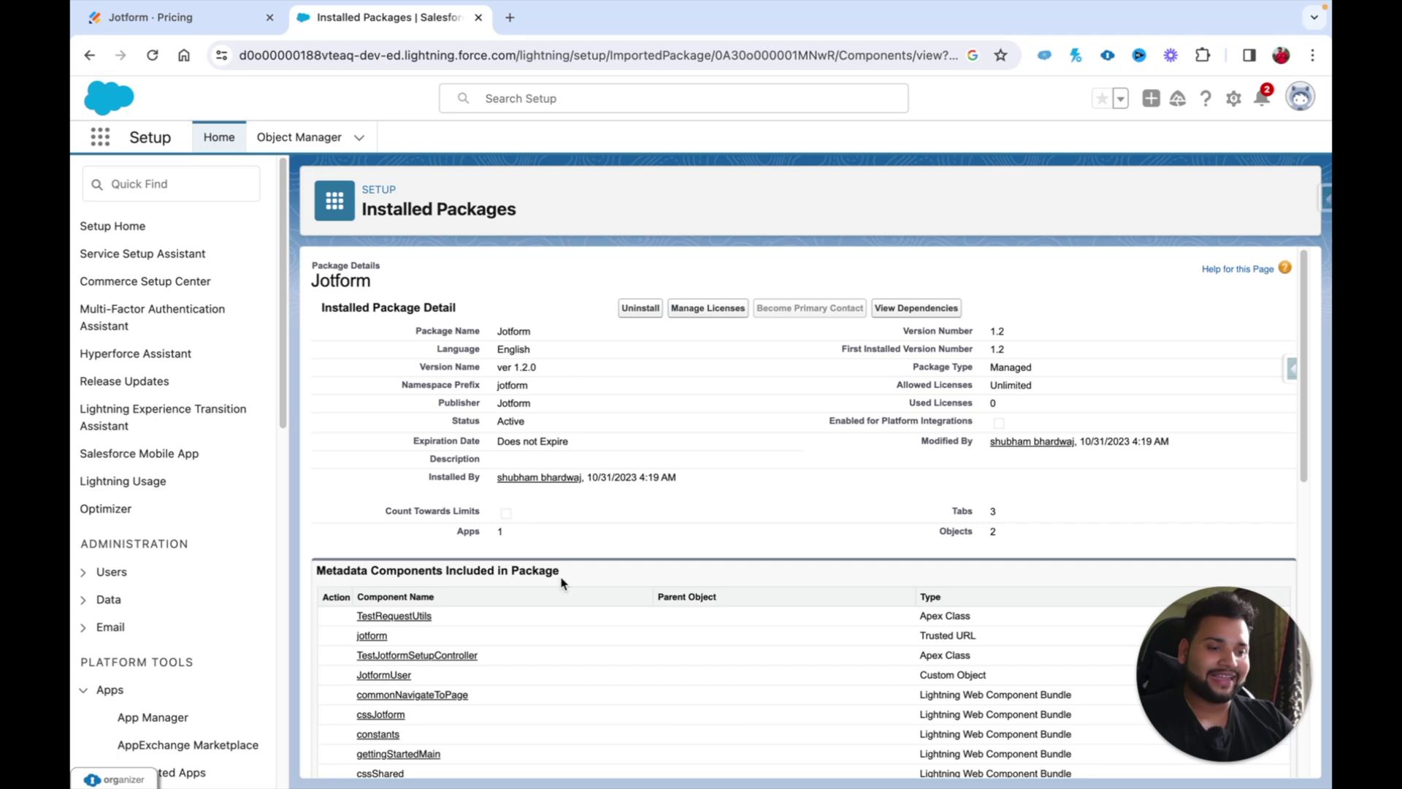
left_click(146, 189)
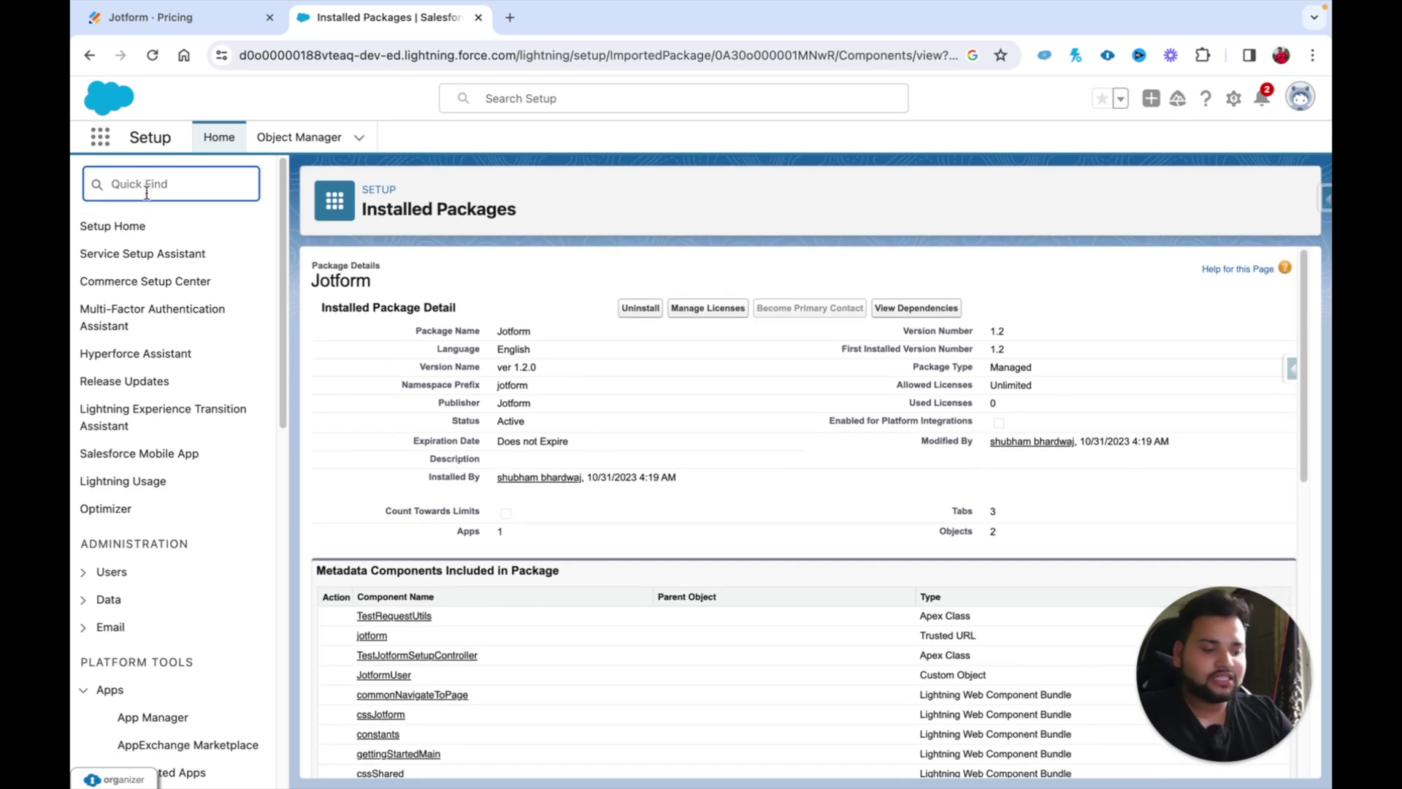
Step: Find the Jotform App User permission set under Permission Sets and view its current assignments
type("permi")
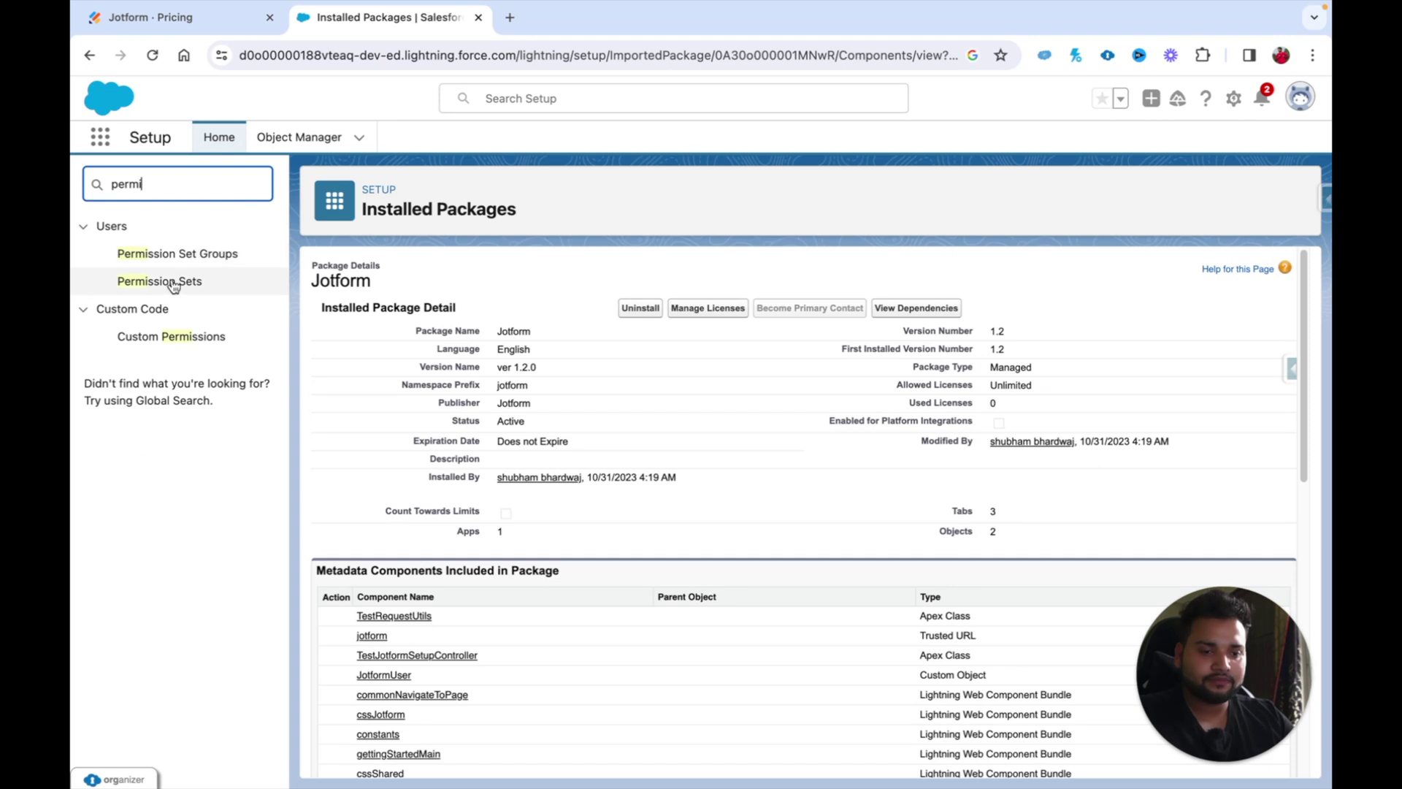
left_click(173, 284)
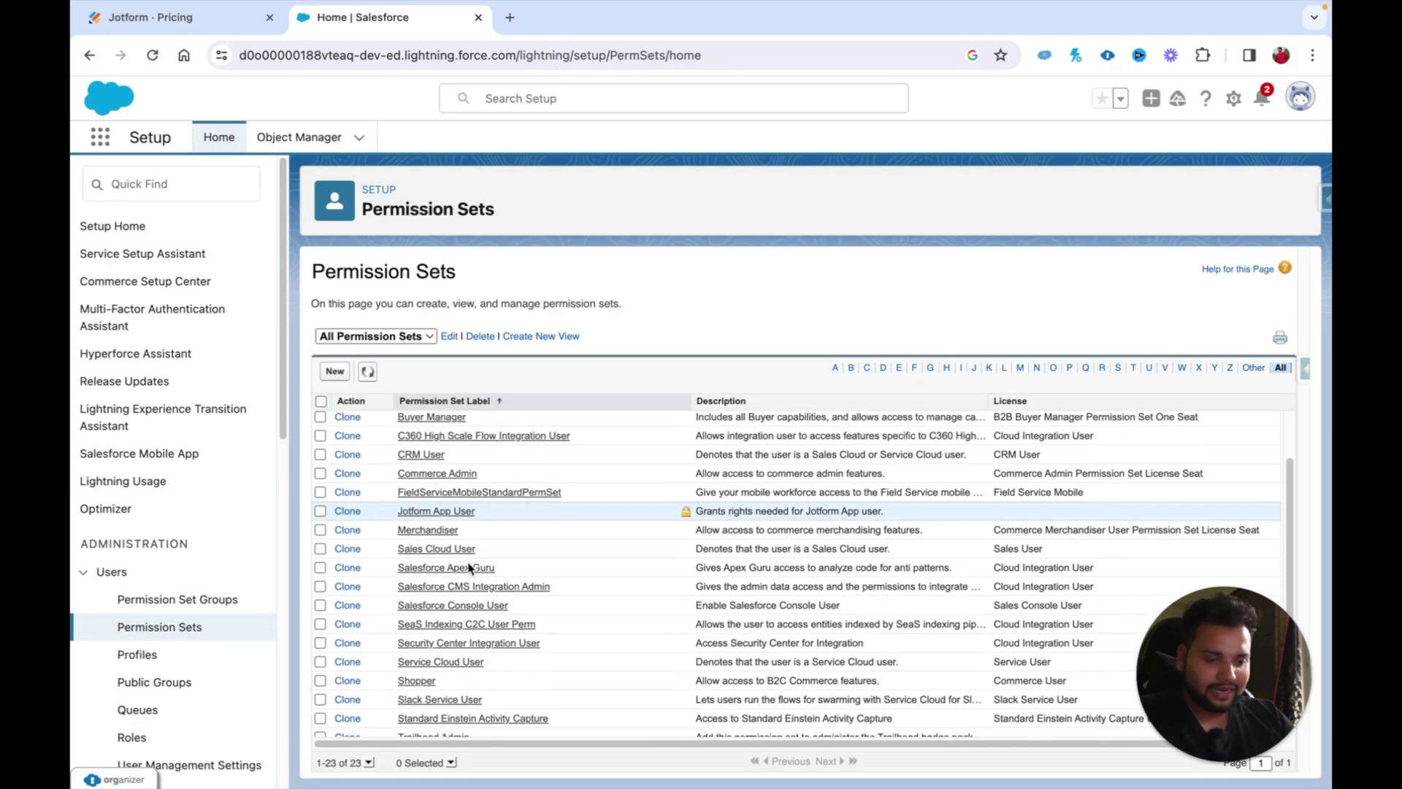
scroll(469, 569, "down", 2)
scroll(469, 573, "down", 1)
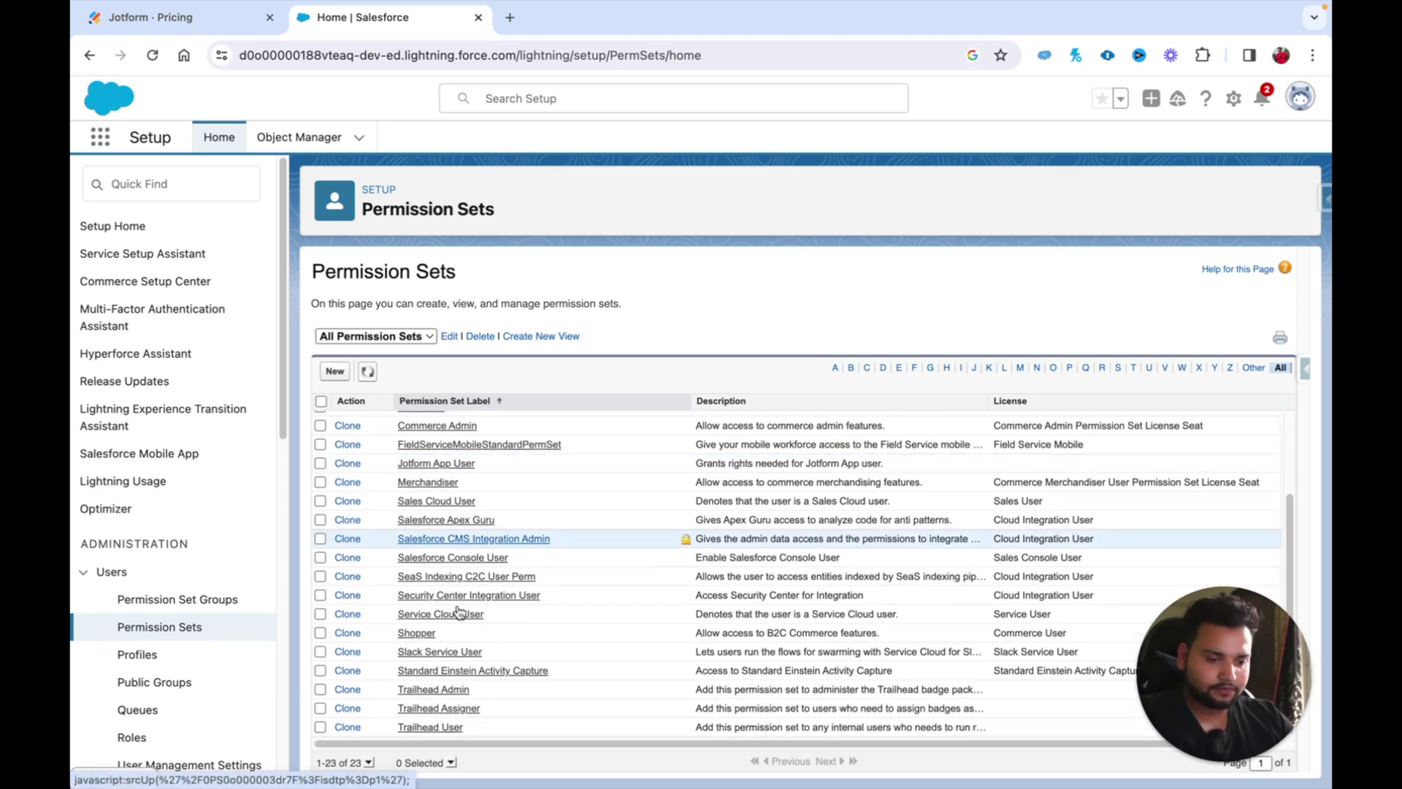
scroll(453, 671, "up", 2)
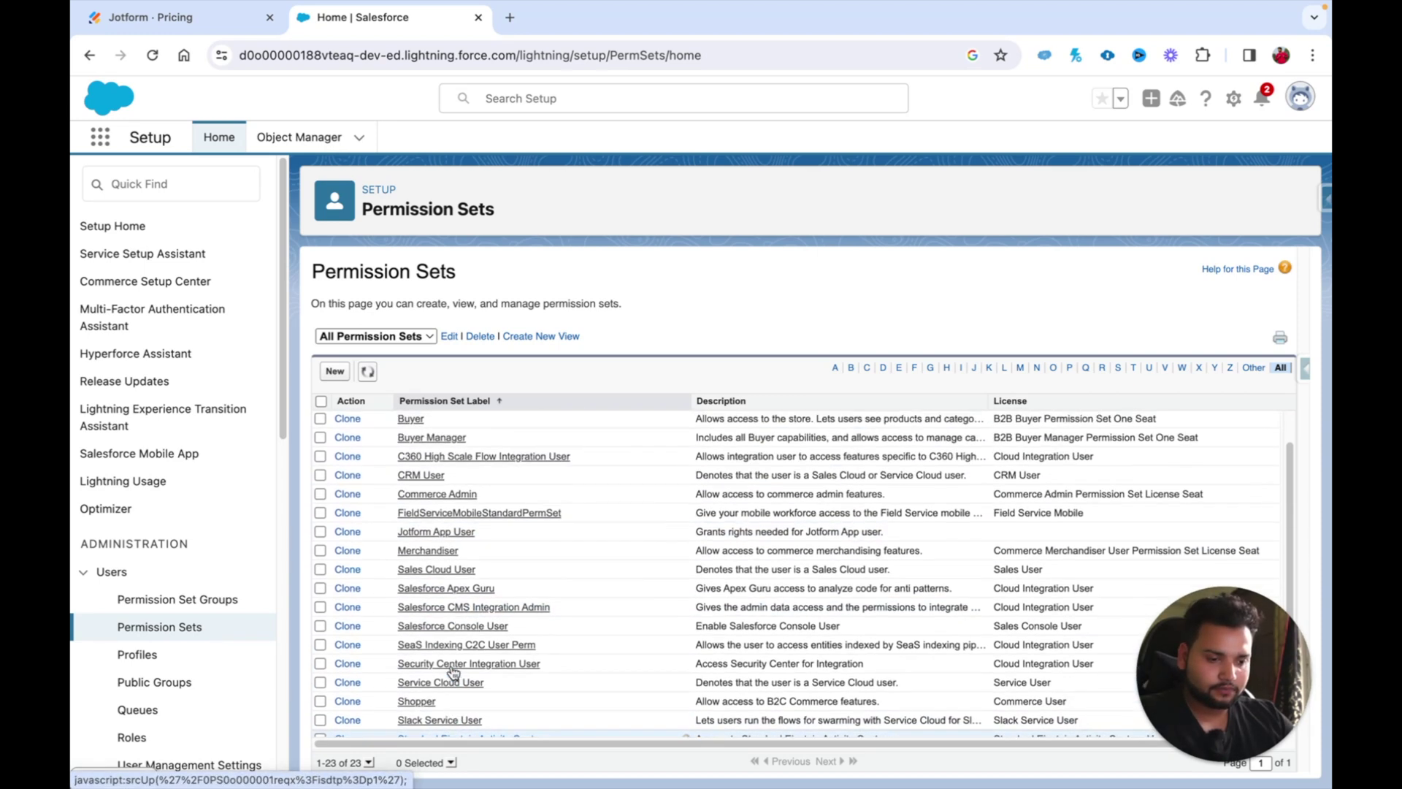
left_click(424, 532)
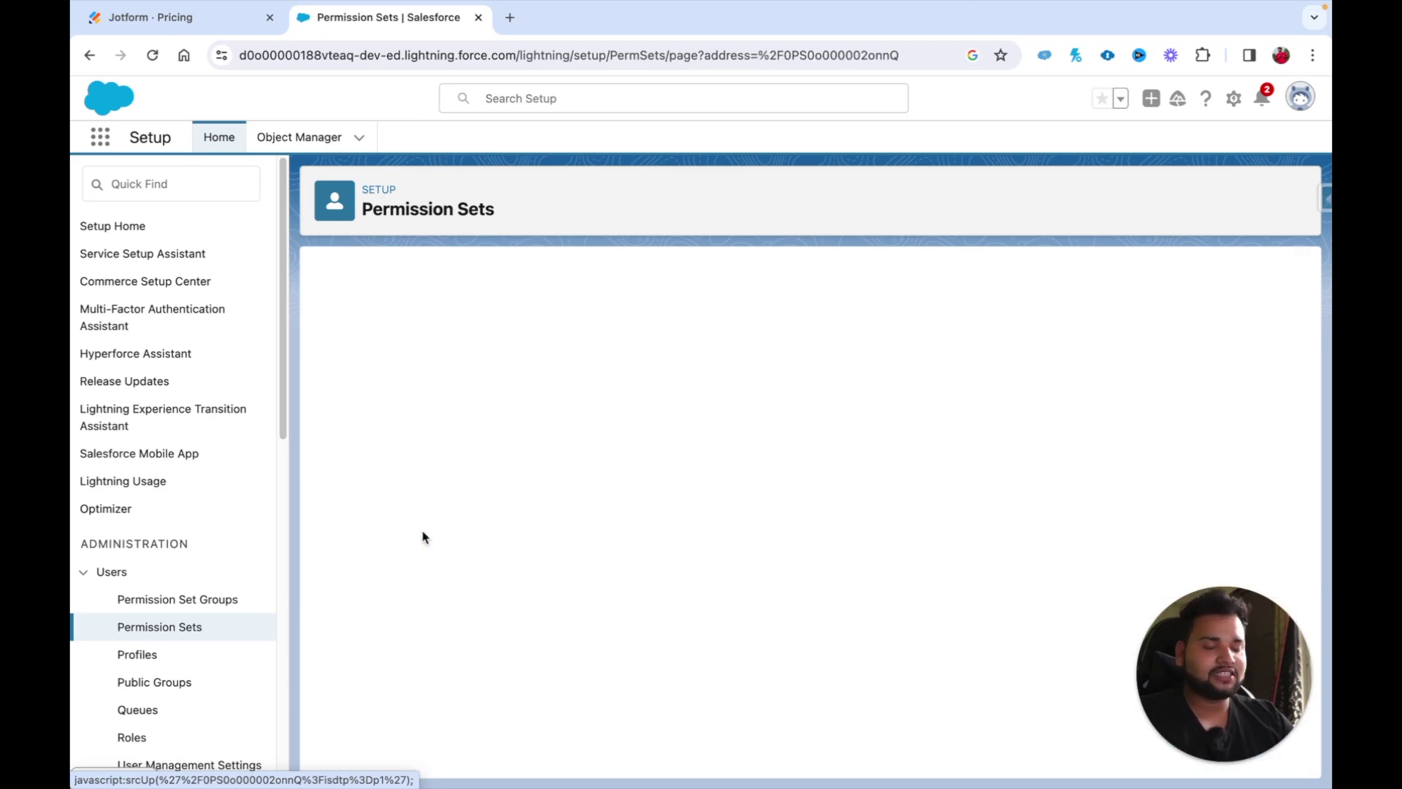
left_click(609, 310)
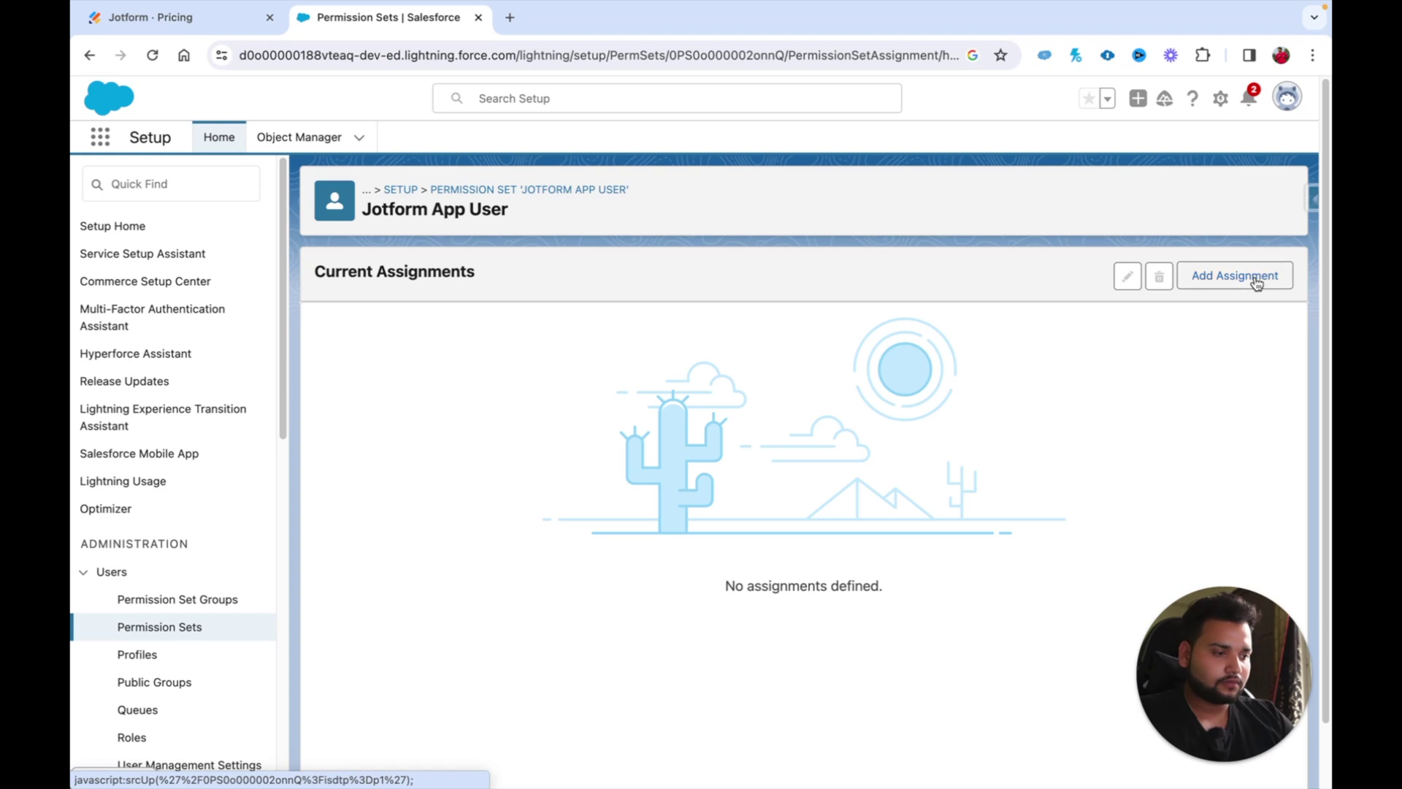
Step: Assign Jotform App User to the System Administrator user with no expiration date
left_click(1238, 273)
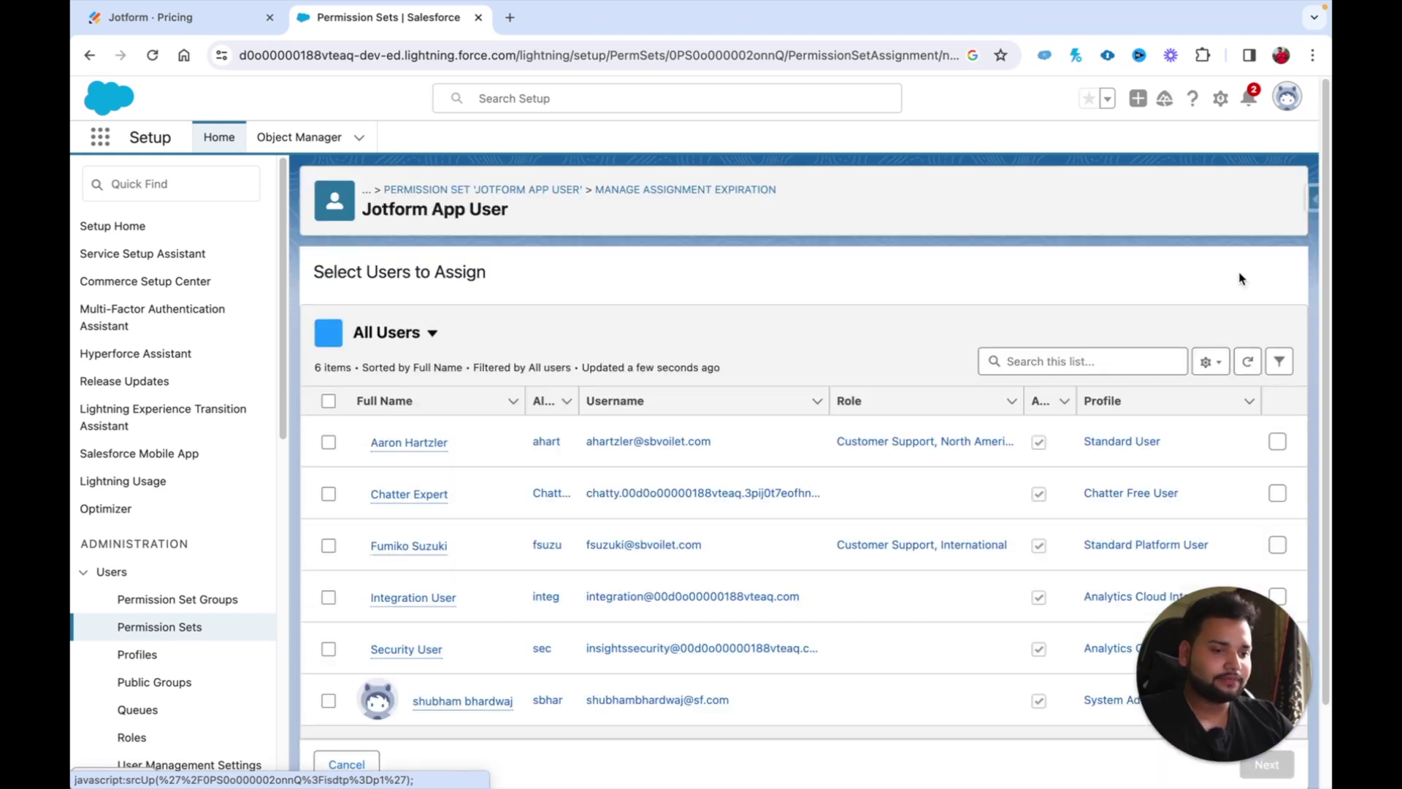
scroll(379, 588, "down", 2)
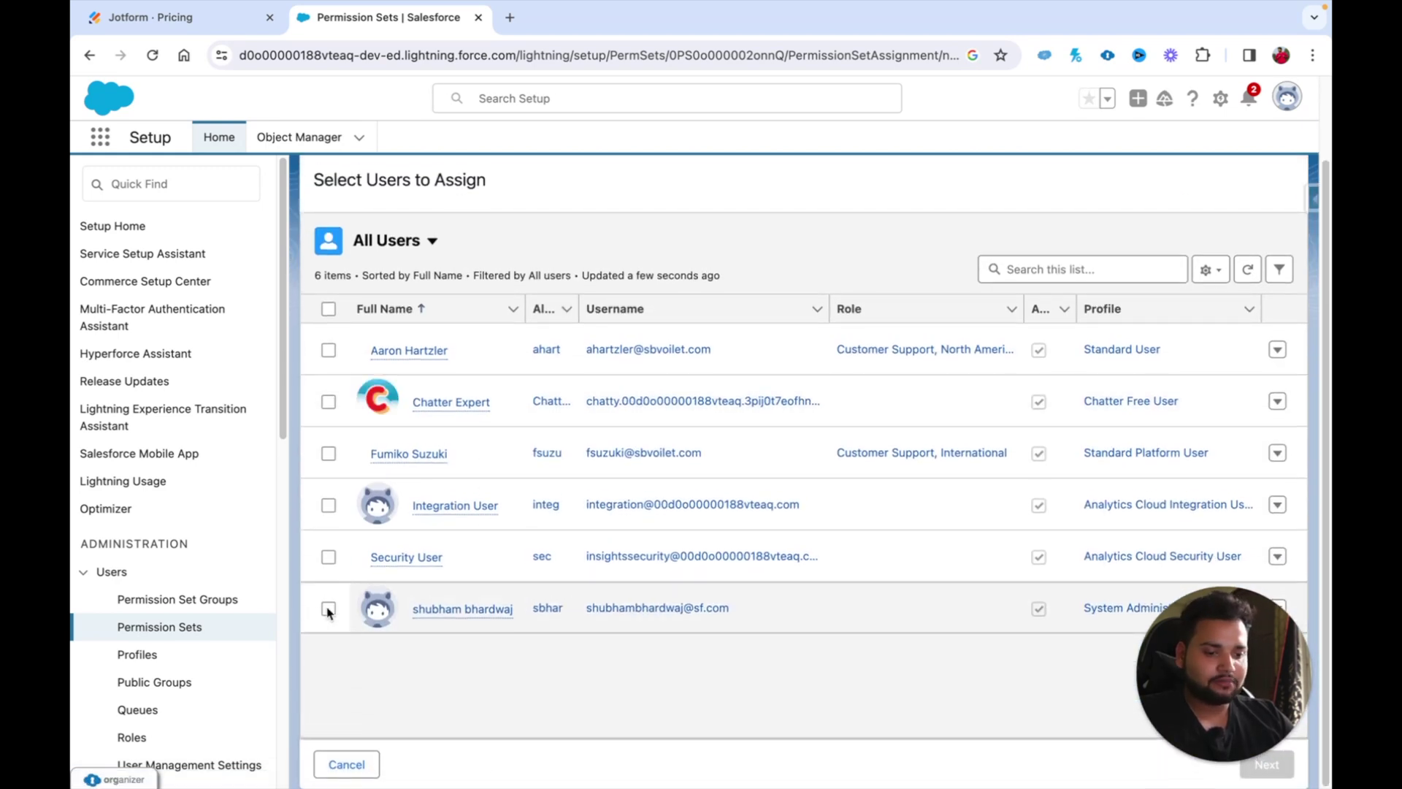
left_click(328, 605)
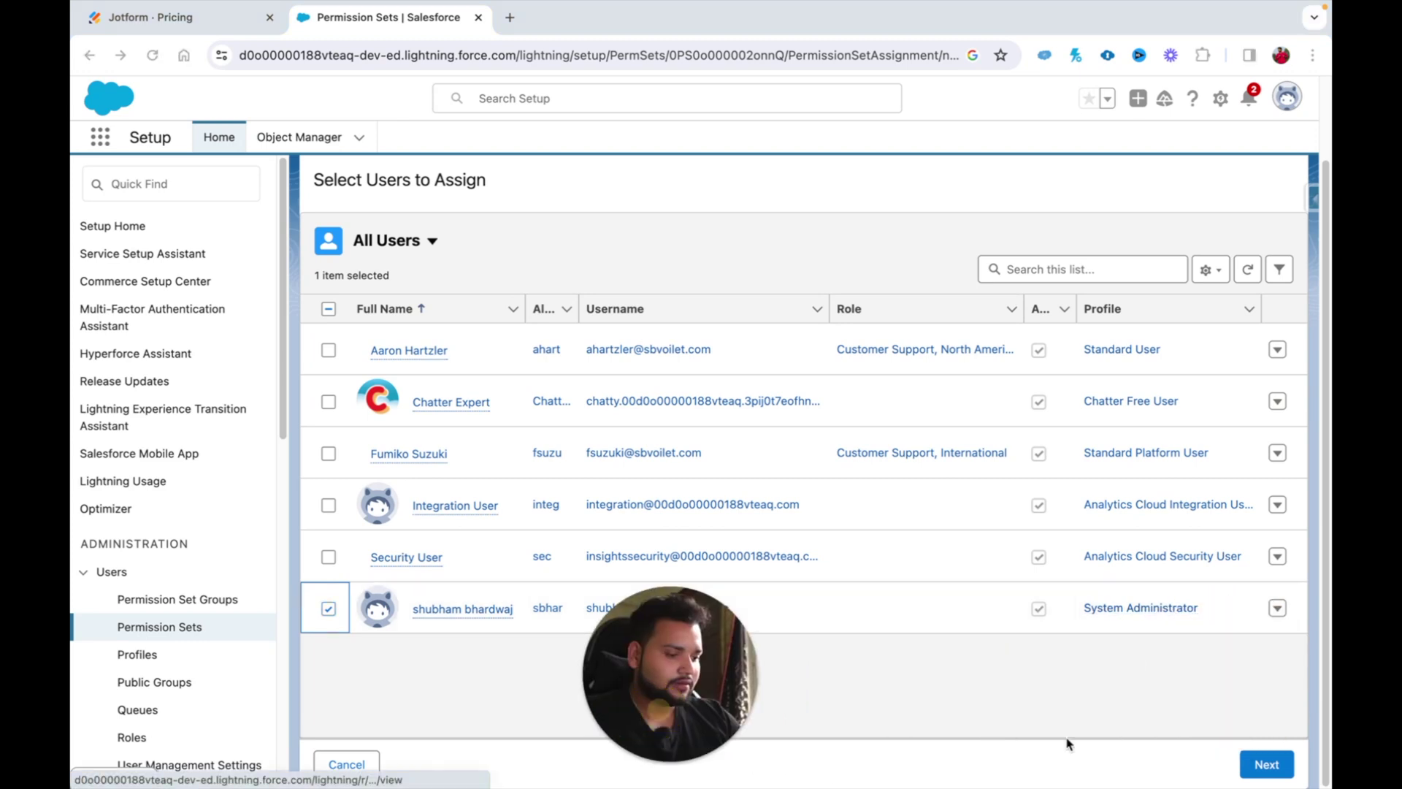
left_click(1266, 764)
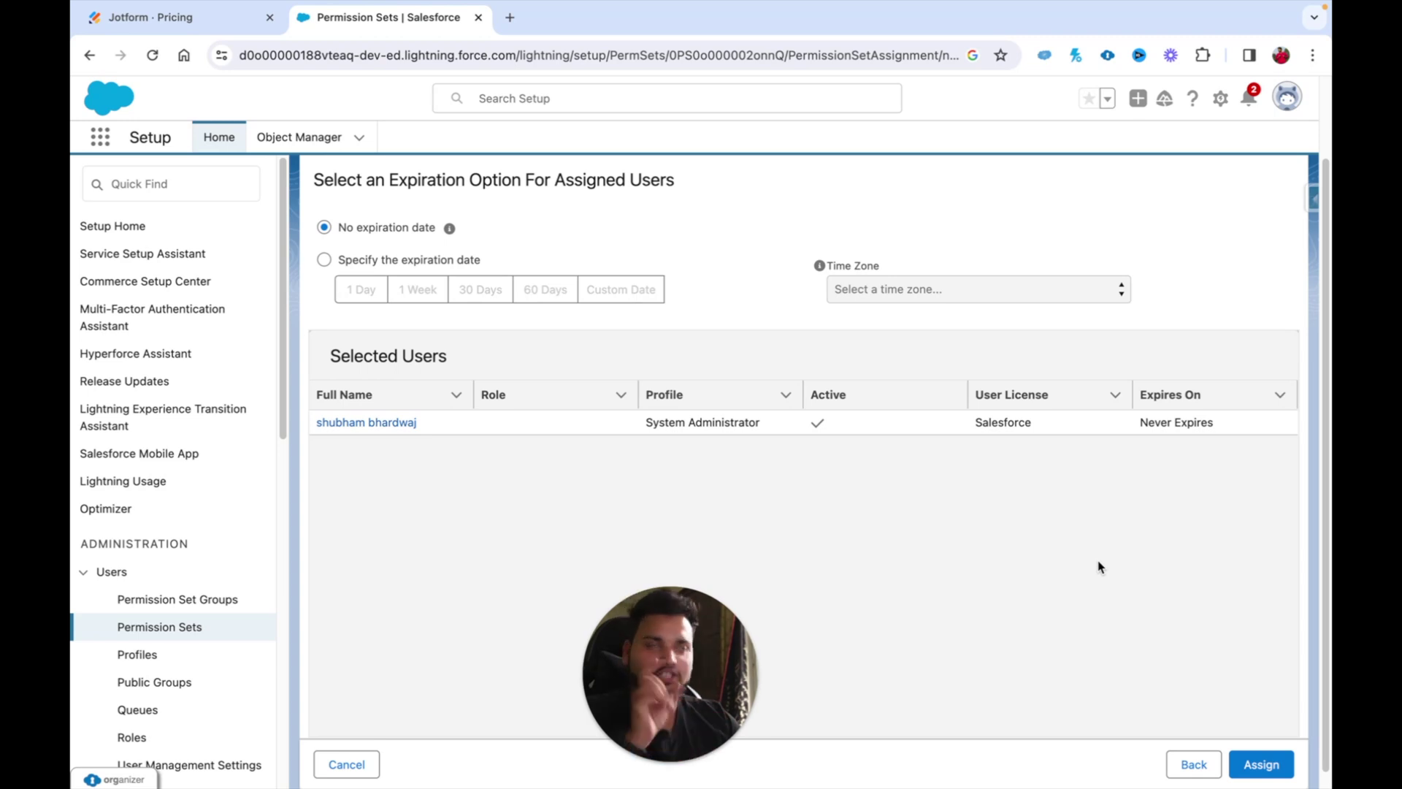
left_click(1261, 764)
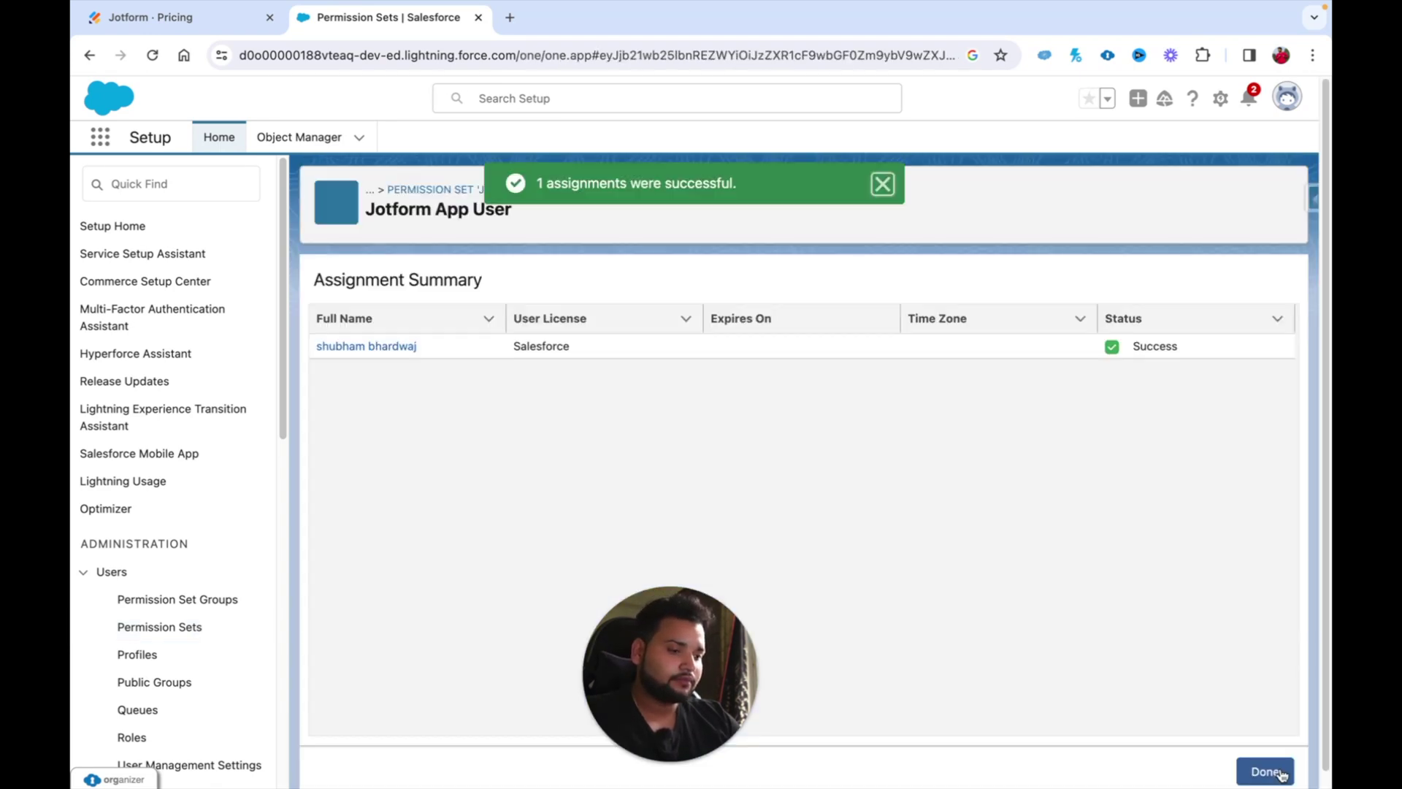
left_click(1256, 769)
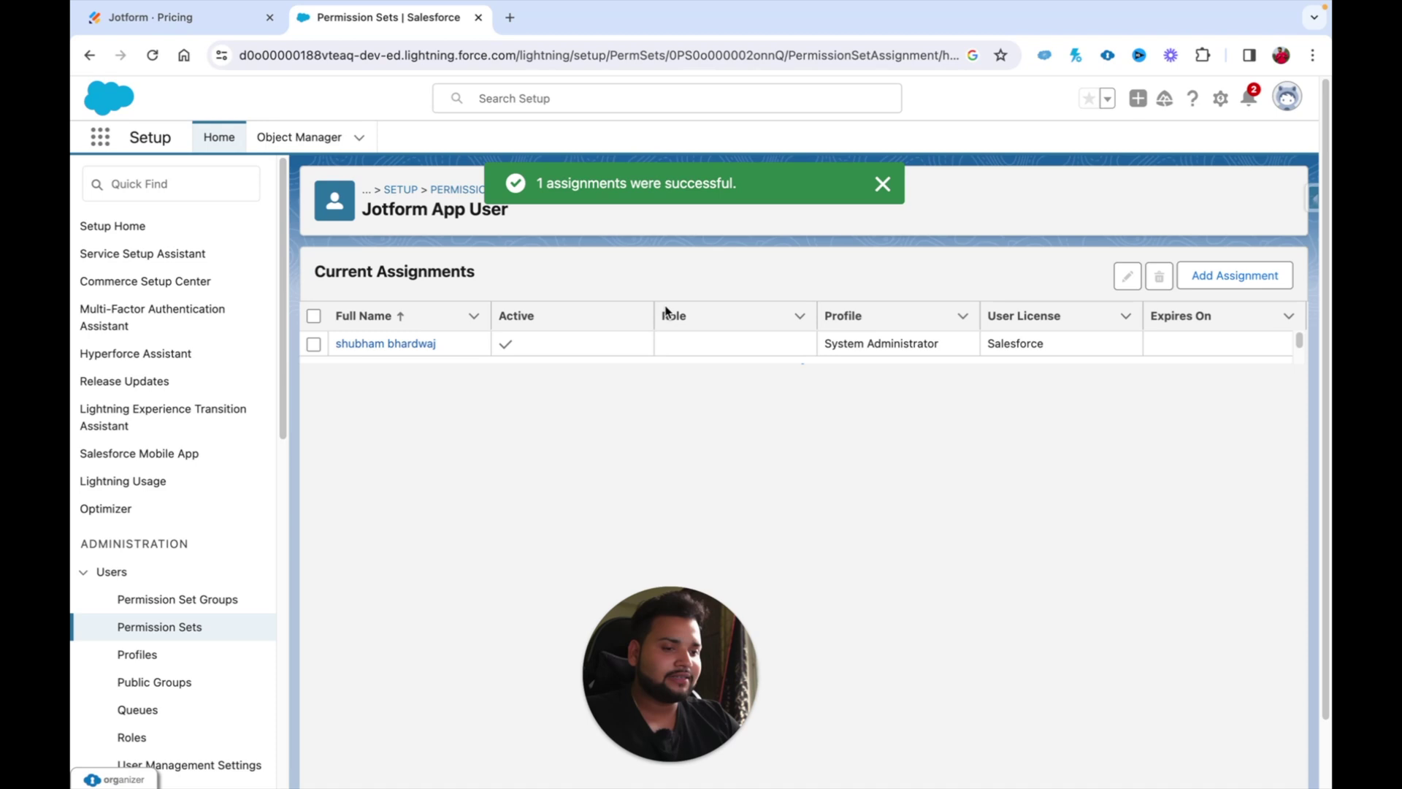
Step: Launch the Jotform app by searching 'jot' in the App Launcher, then dismiss the Einstein Search popup
left_click(102, 139)
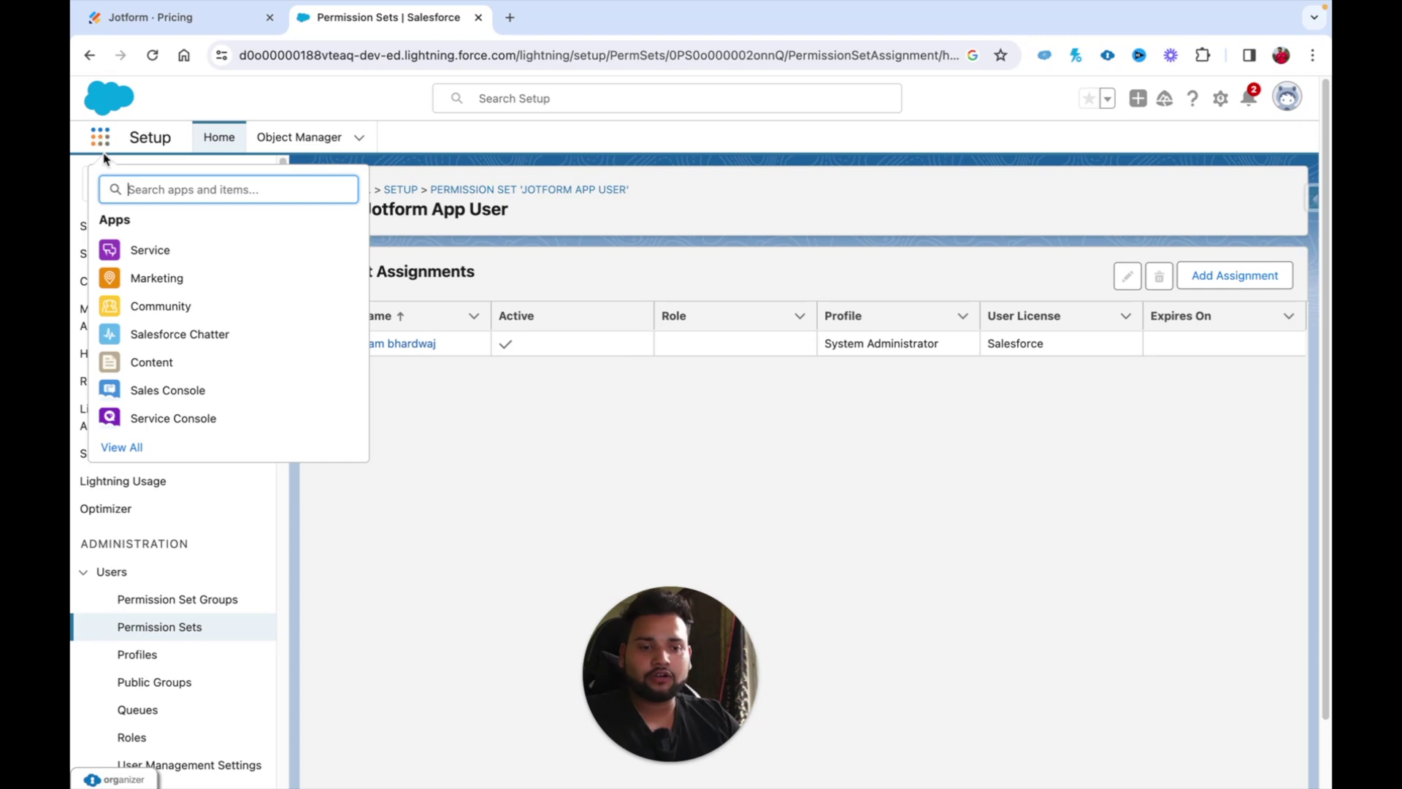
left_click(102, 140)
left_click(101, 140)
type("jotf")
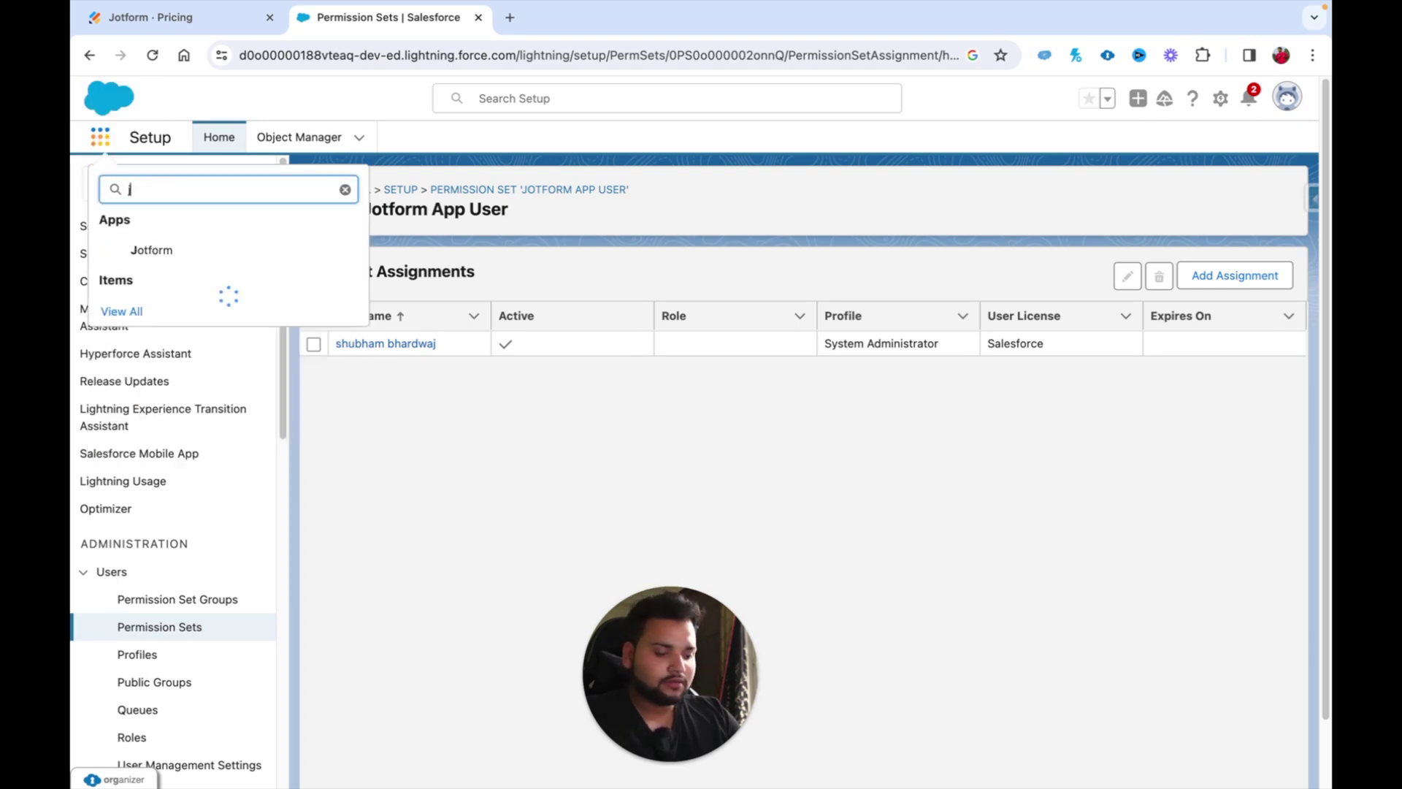
key("BackSpace")
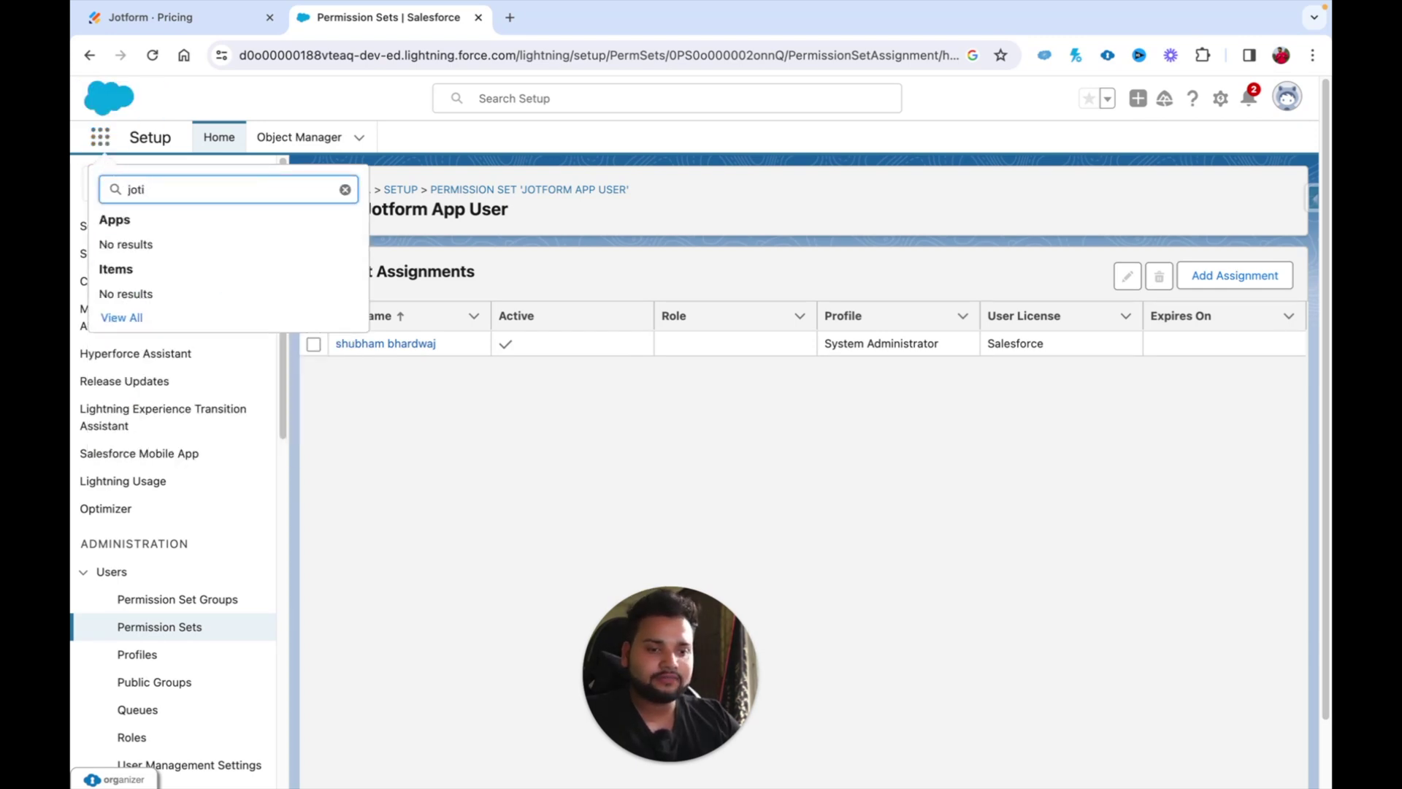
left_click(150, 256)
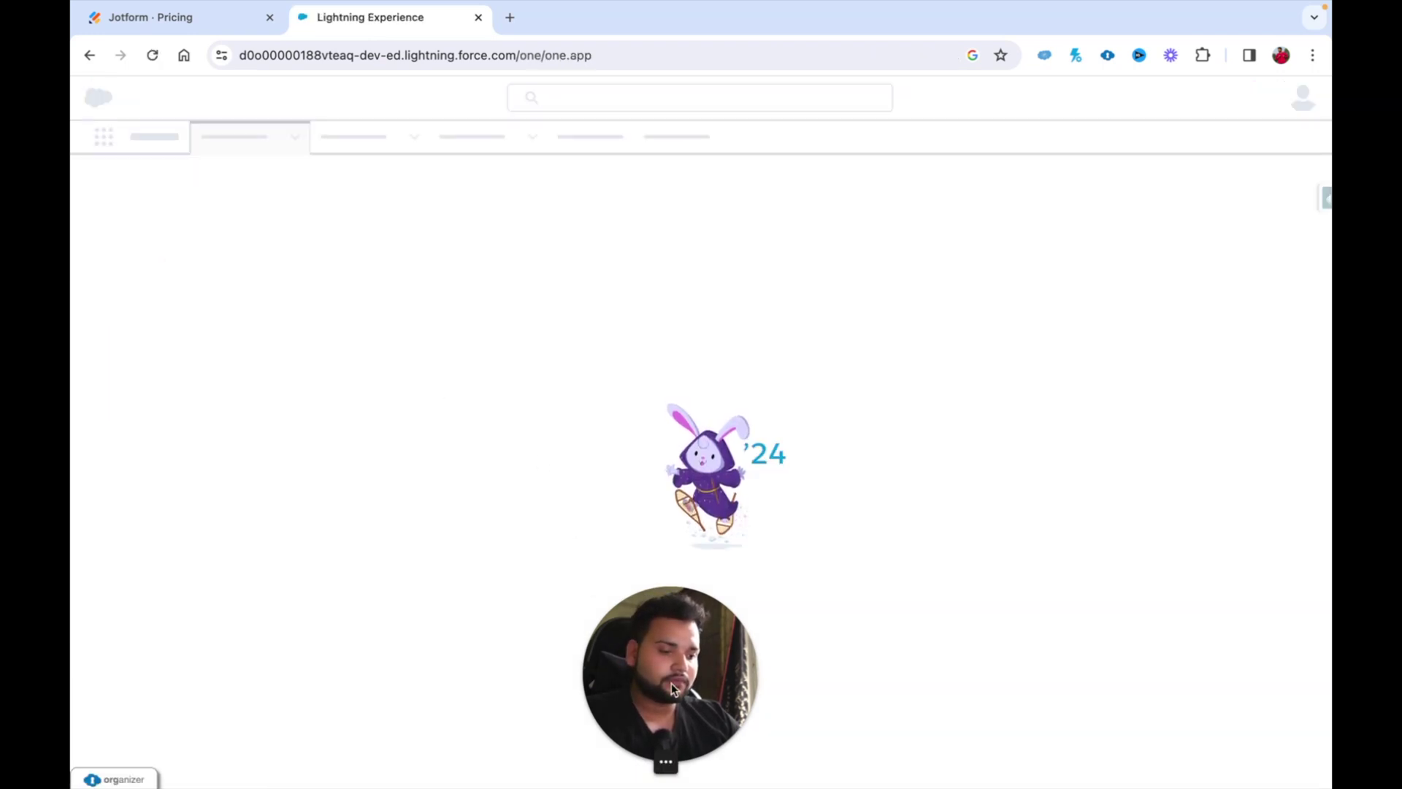
left_click_drag(672, 682, 1208, 701)
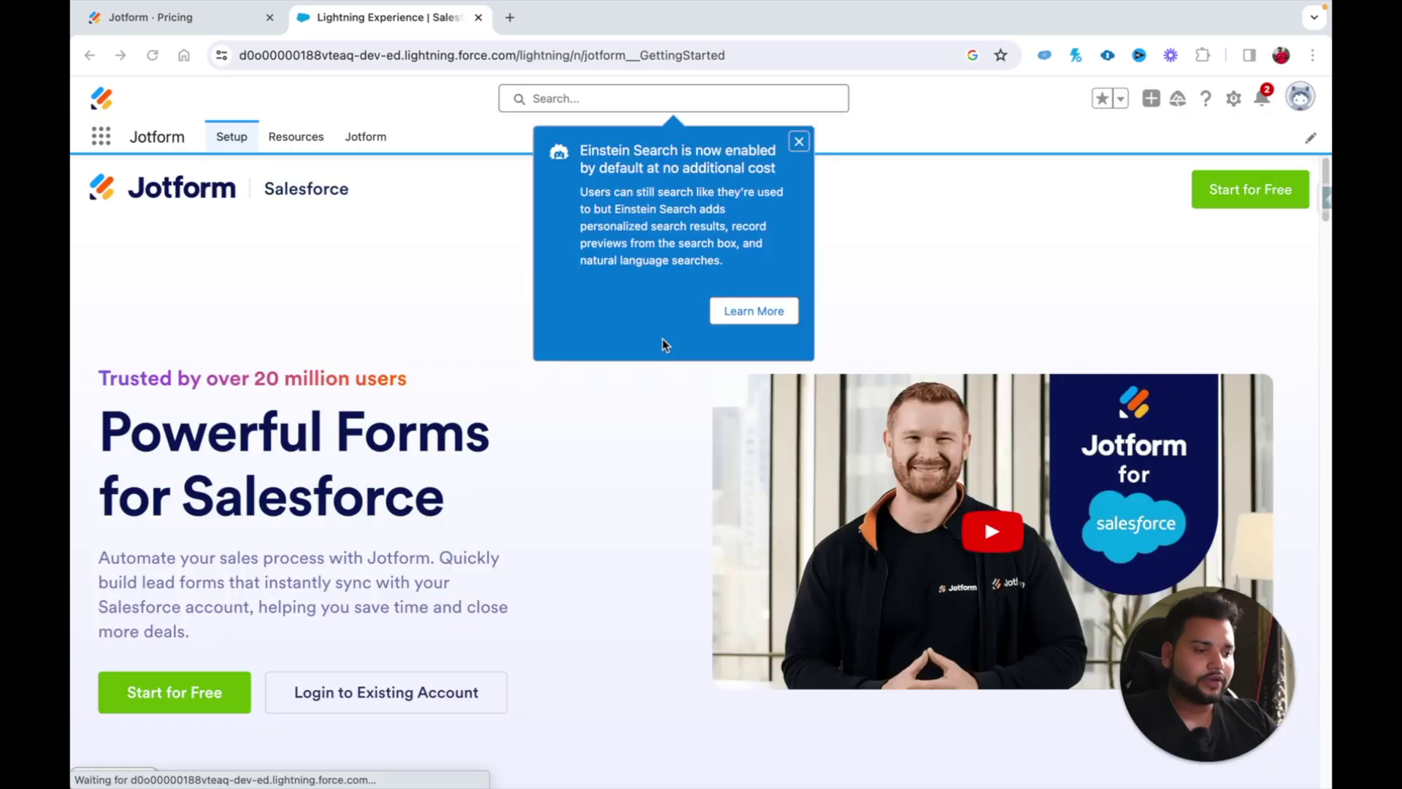
left_click(799, 142)
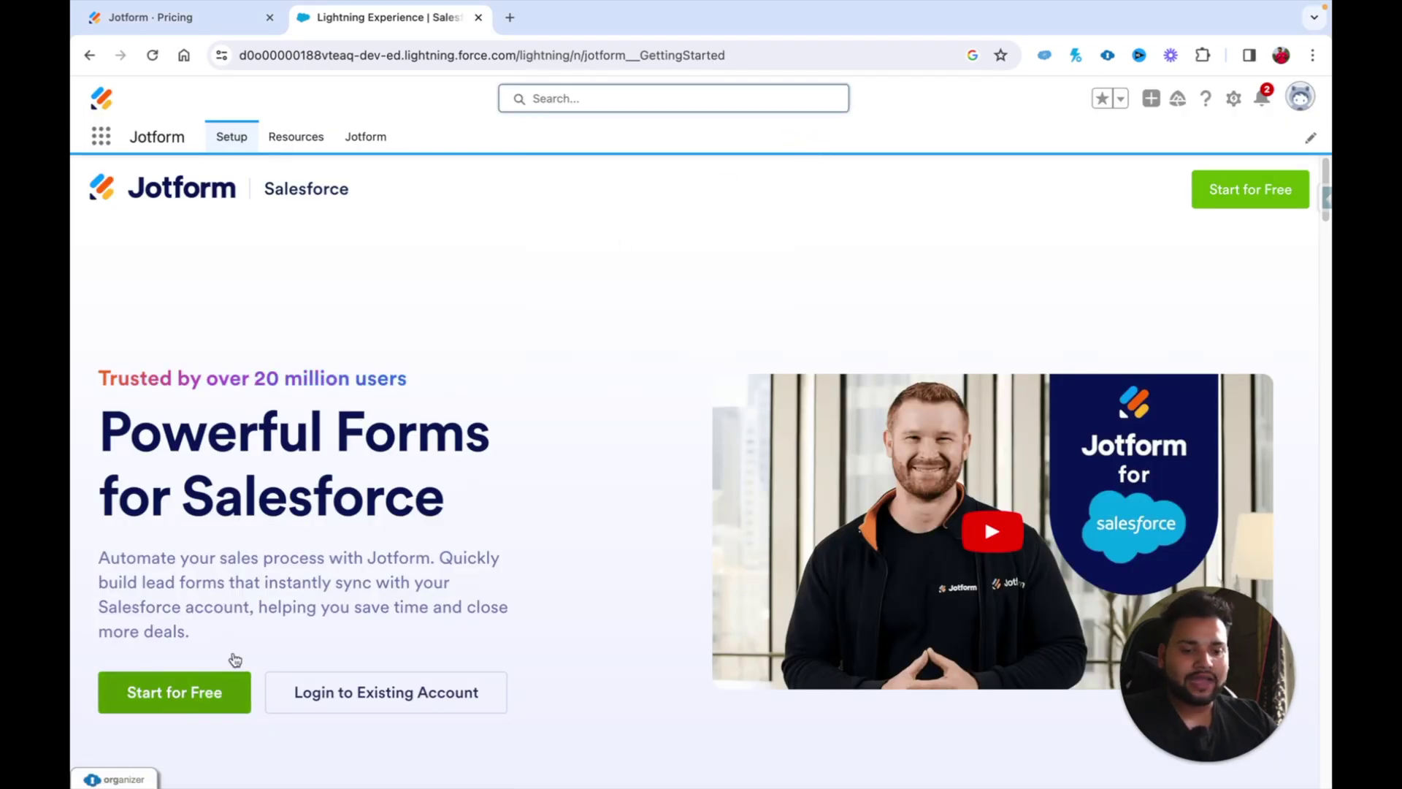
scroll(605, 589, "down", 2)
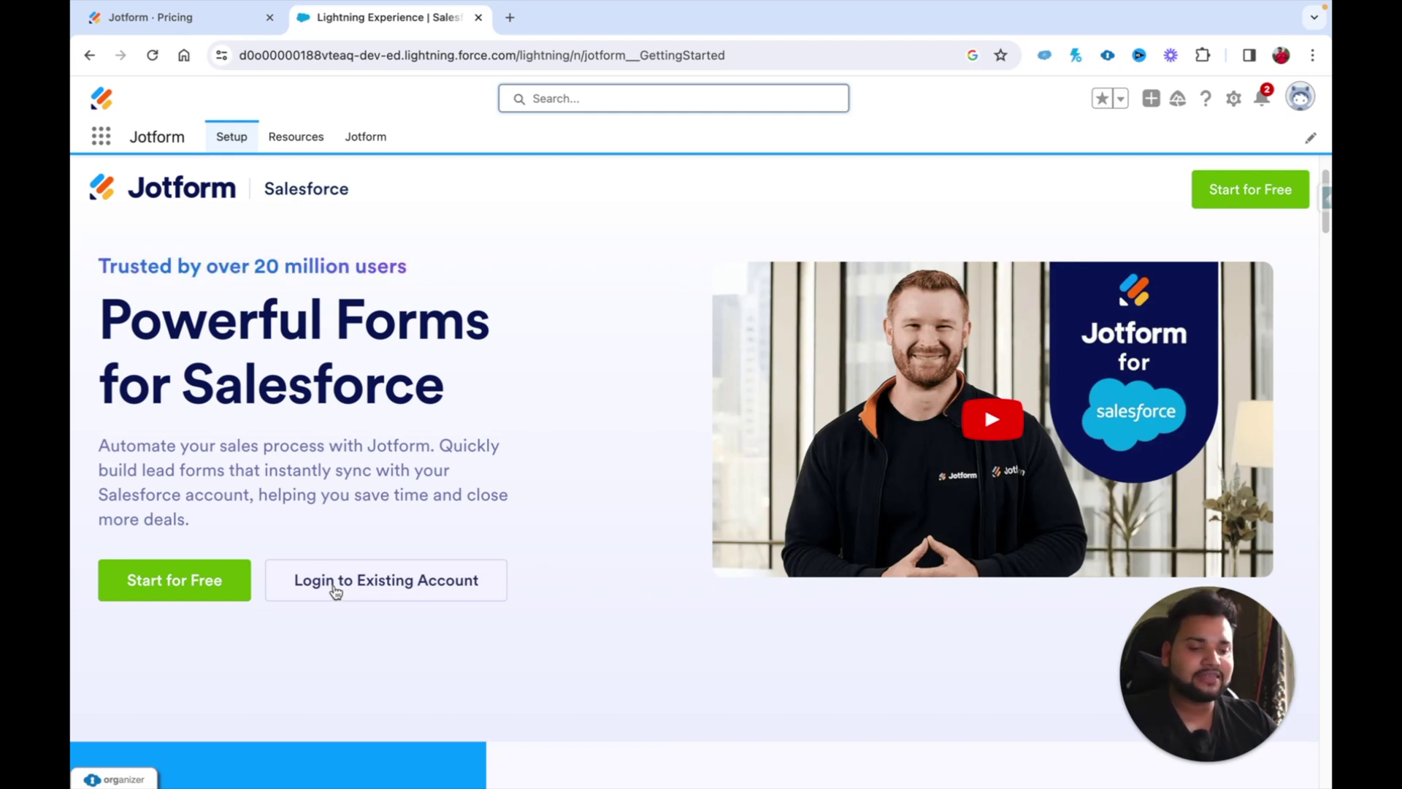
Step: Log in to an existing Jotform account with Google and allow access between Jotform and Salesforce
left_click(335, 589)
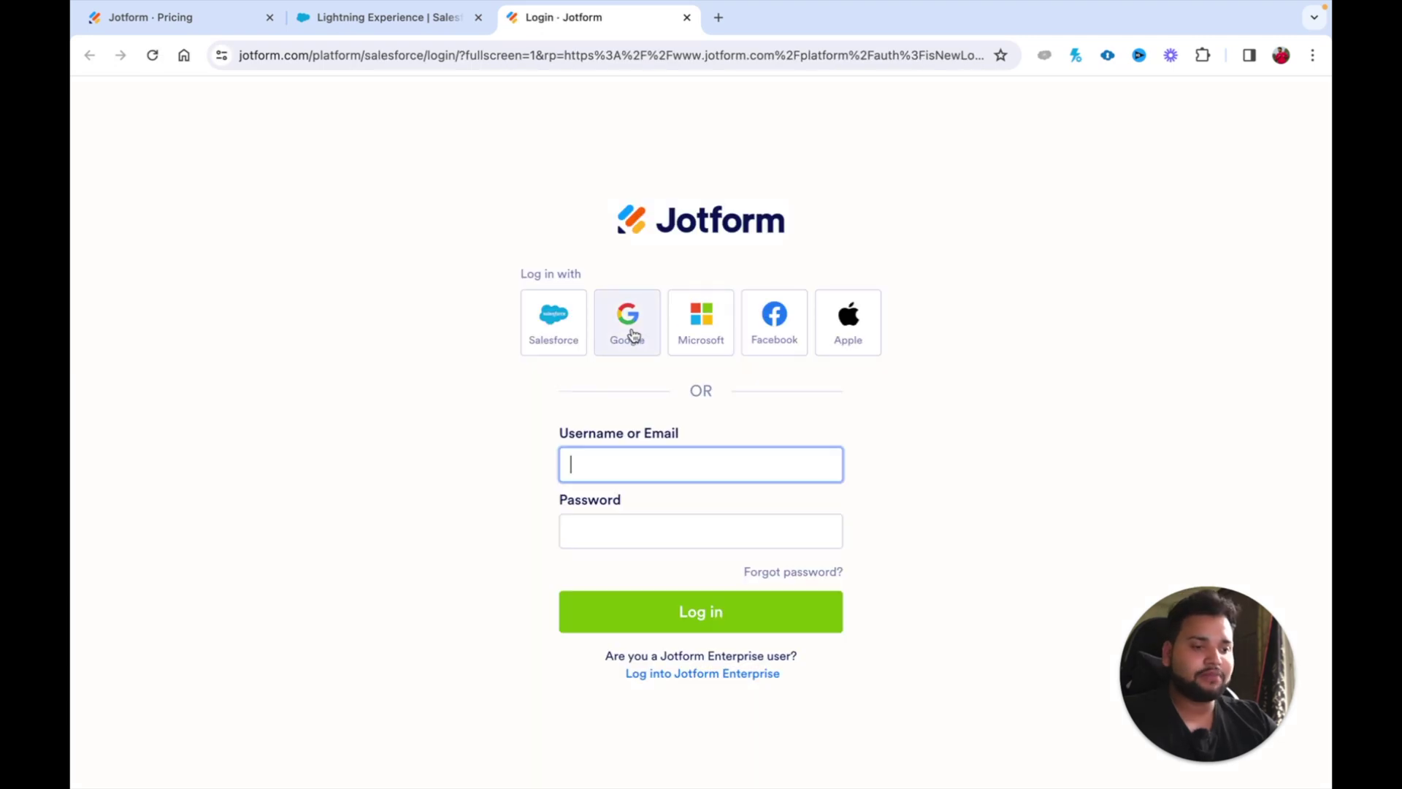
left_click(627, 333)
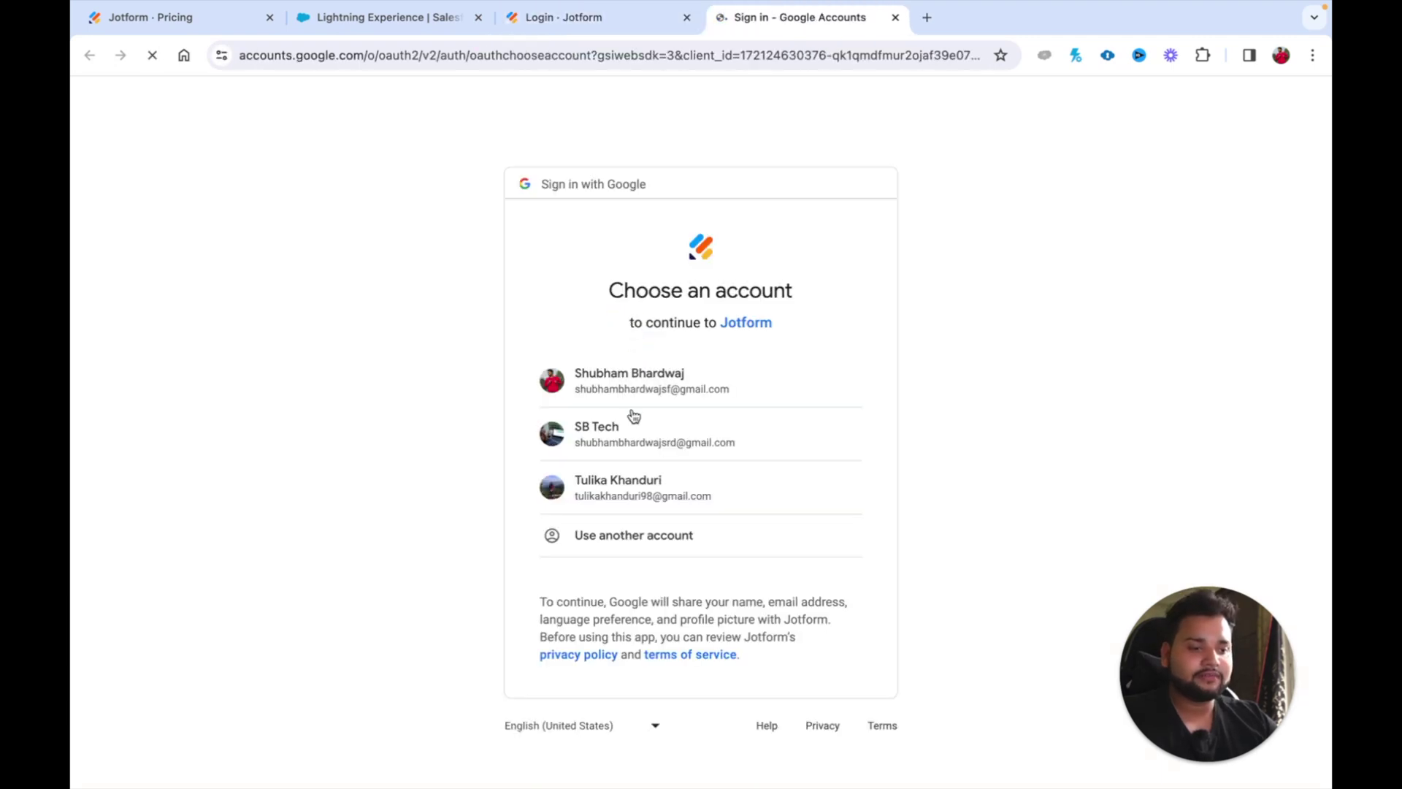
left_click(628, 447)
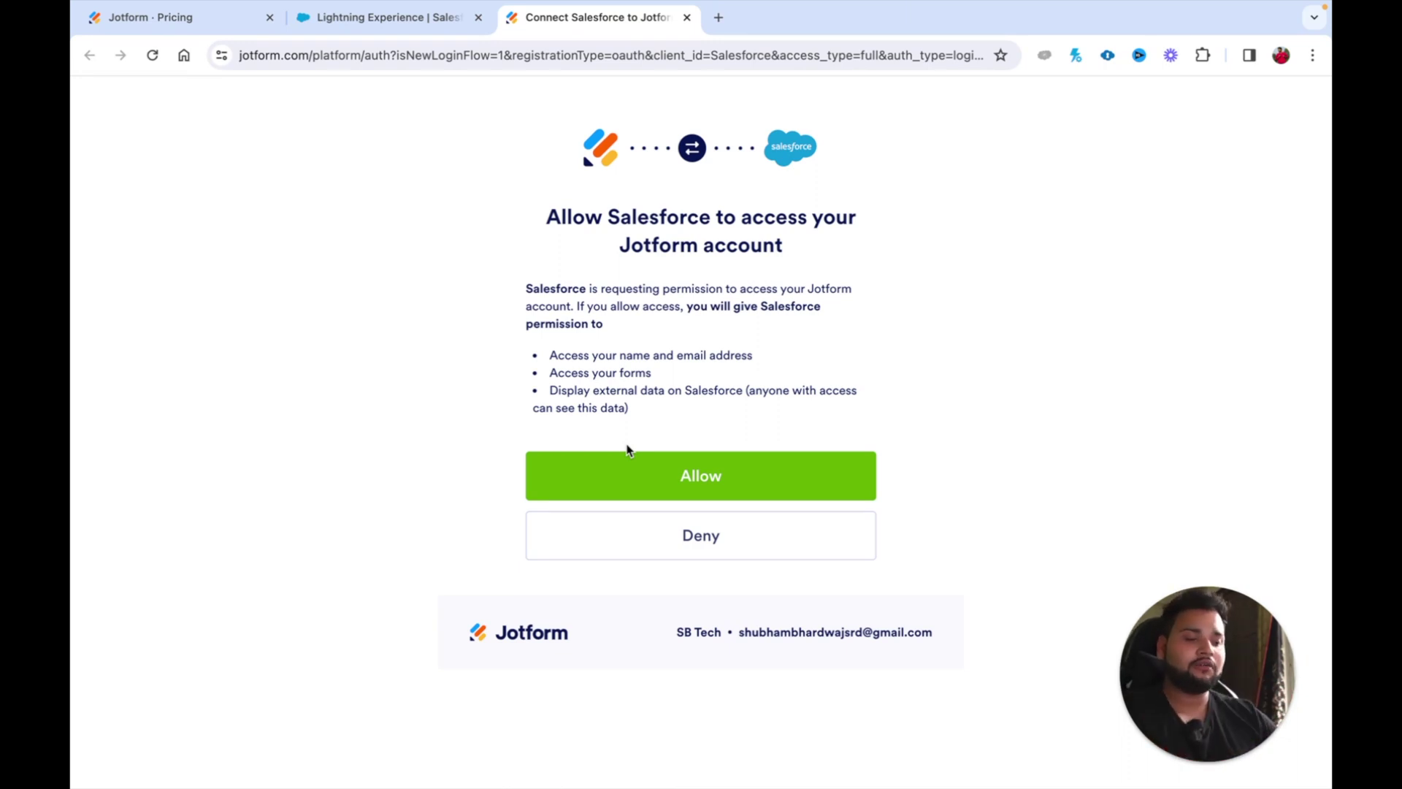
left_click(660, 479)
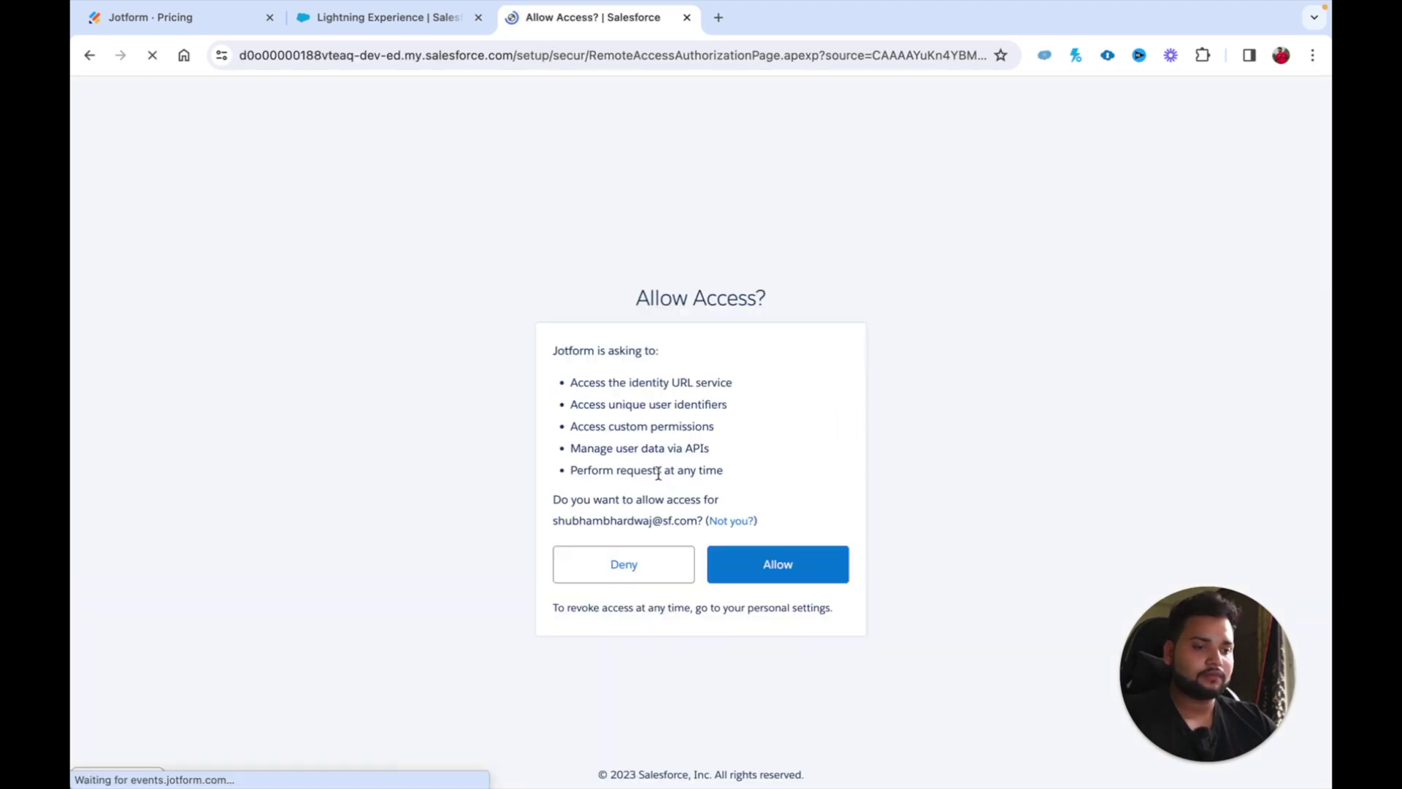
left_click(760, 553)
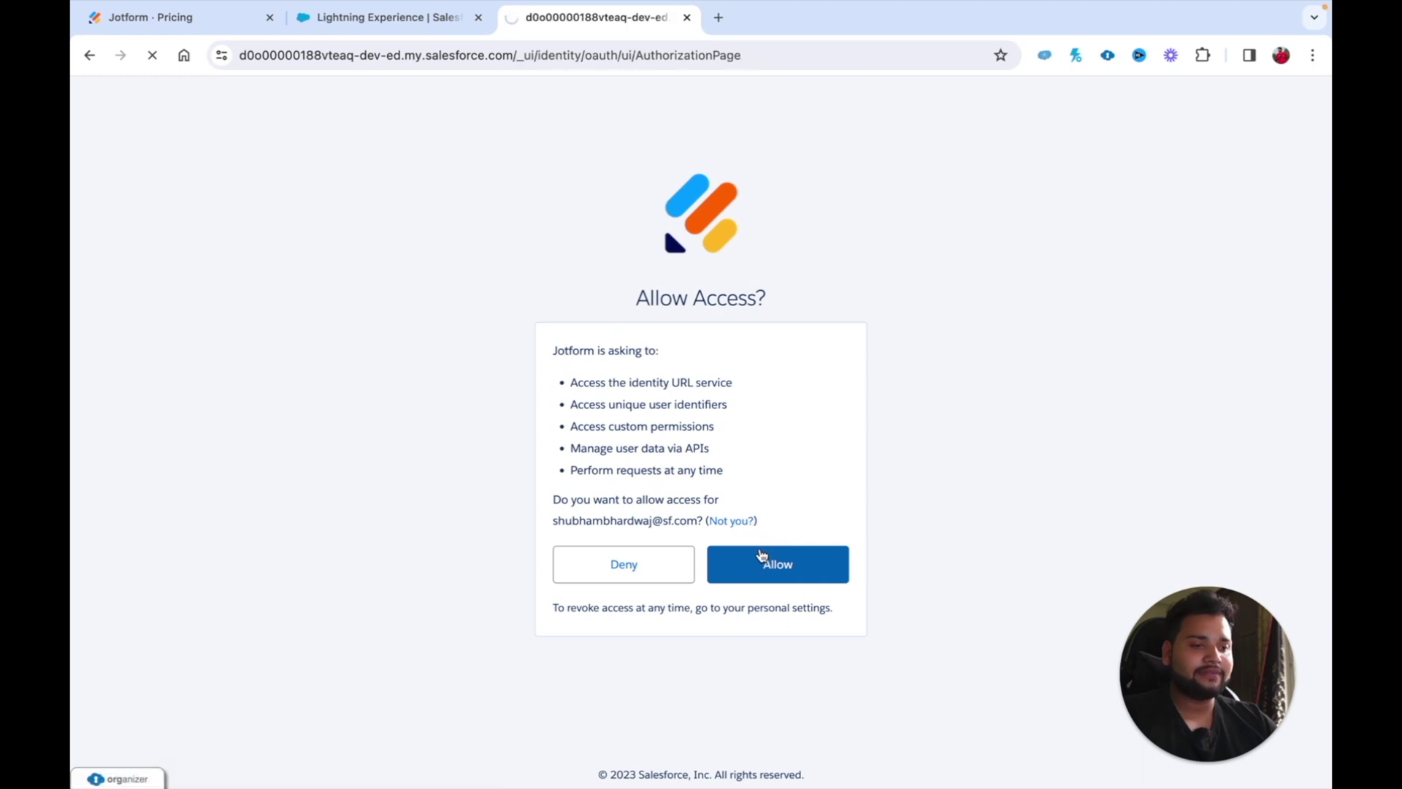